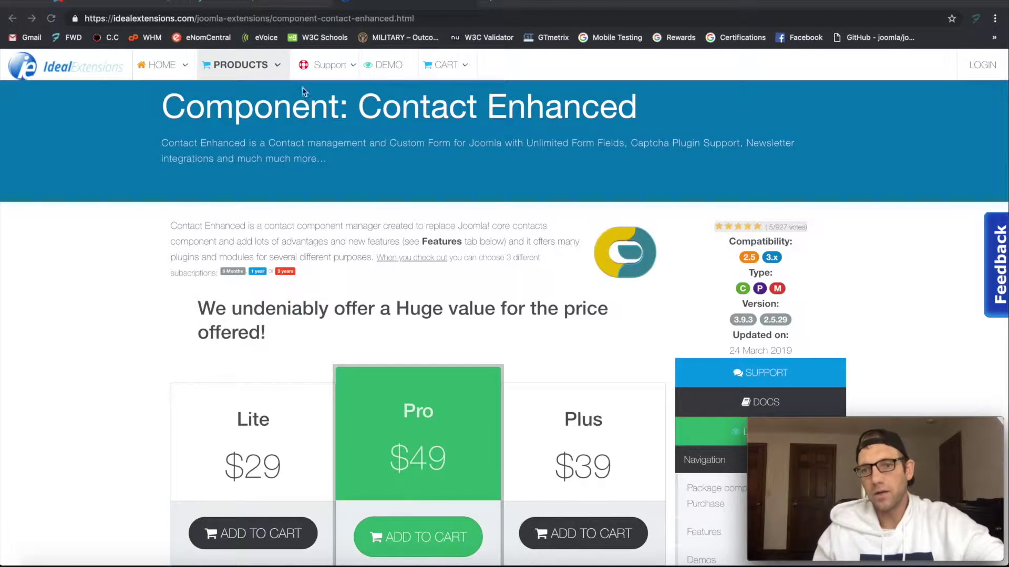
# - Examine the Contact Enhanced product page, including the Lite, Pro and Plus pricing packages and the feature overview
pyautogui.scroll(-3, 302, 91)
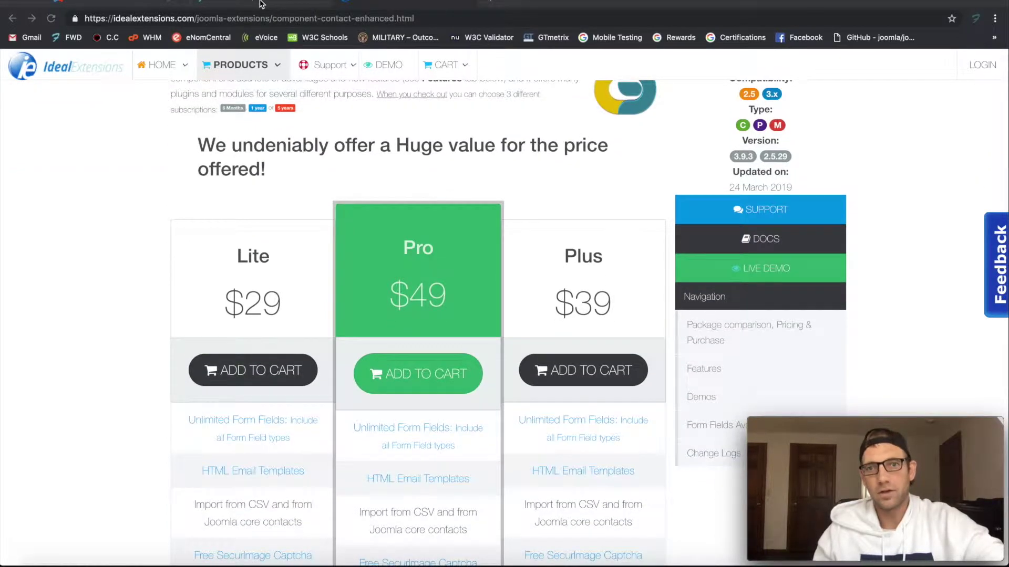
pyautogui.scroll(3, 309, 172)
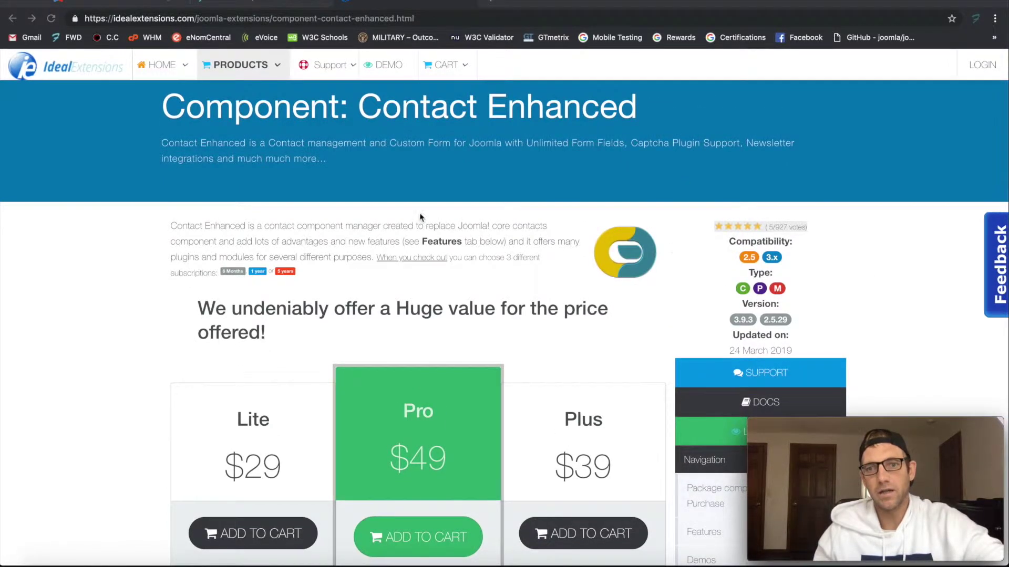
pyautogui.scroll(-3, 312, 221)
pyautogui.scroll(-3, 308, 202)
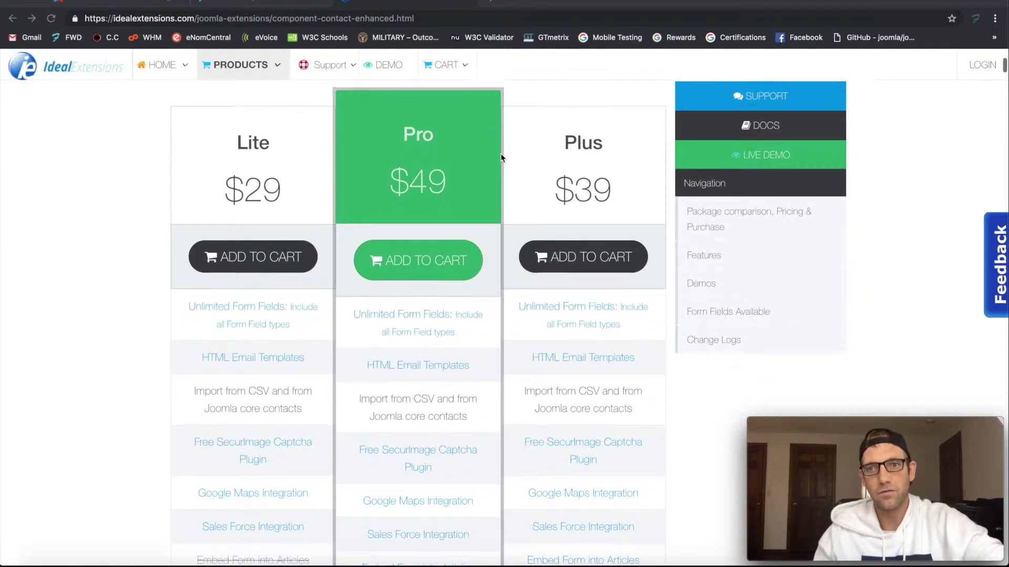
pyautogui.scroll(1, 770, 152)
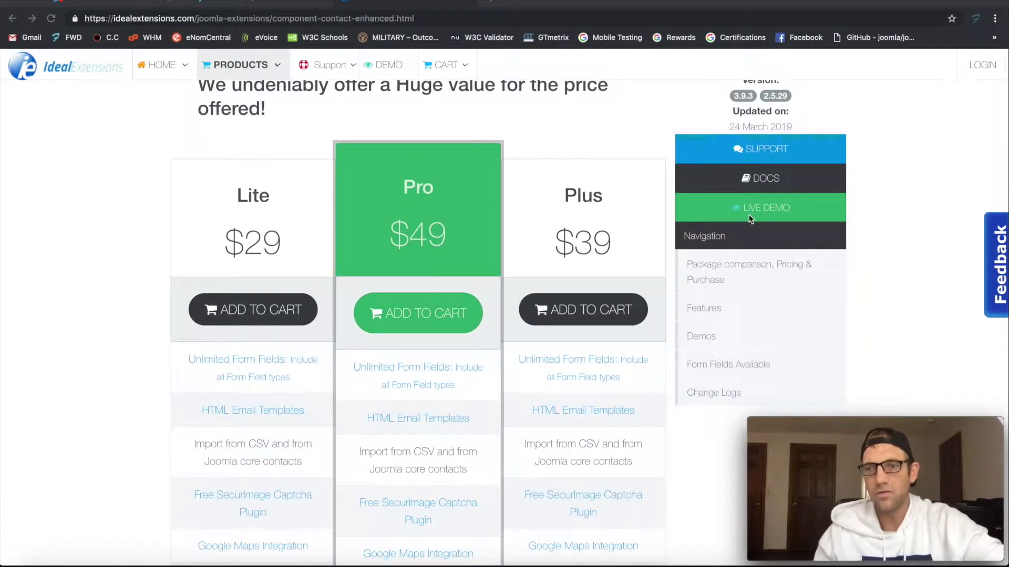
pyautogui.scroll(-3, 323, 223)
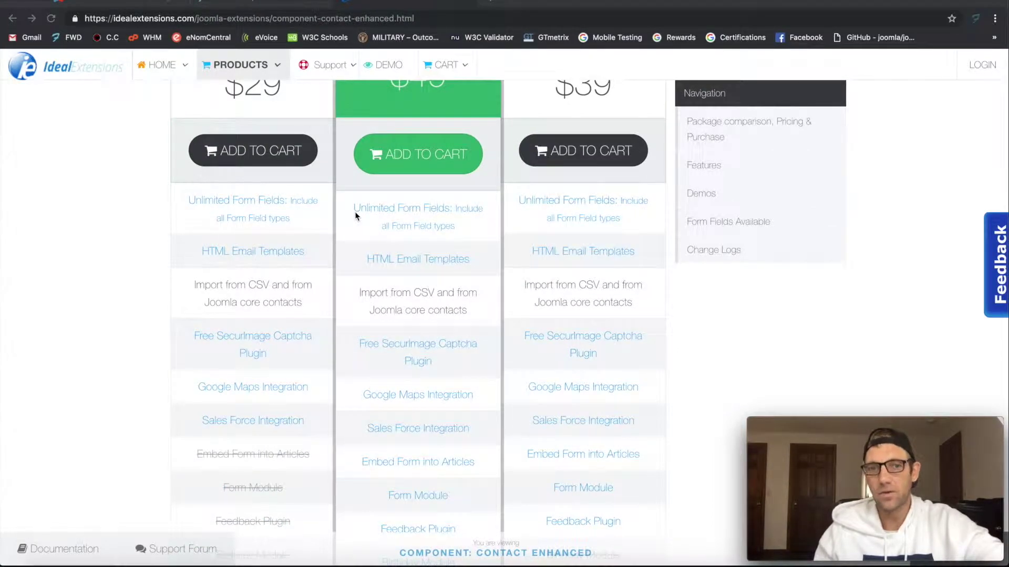
pyautogui.scroll(-7, 356, 218)
pyautogui.scroll(12, 359, 224)
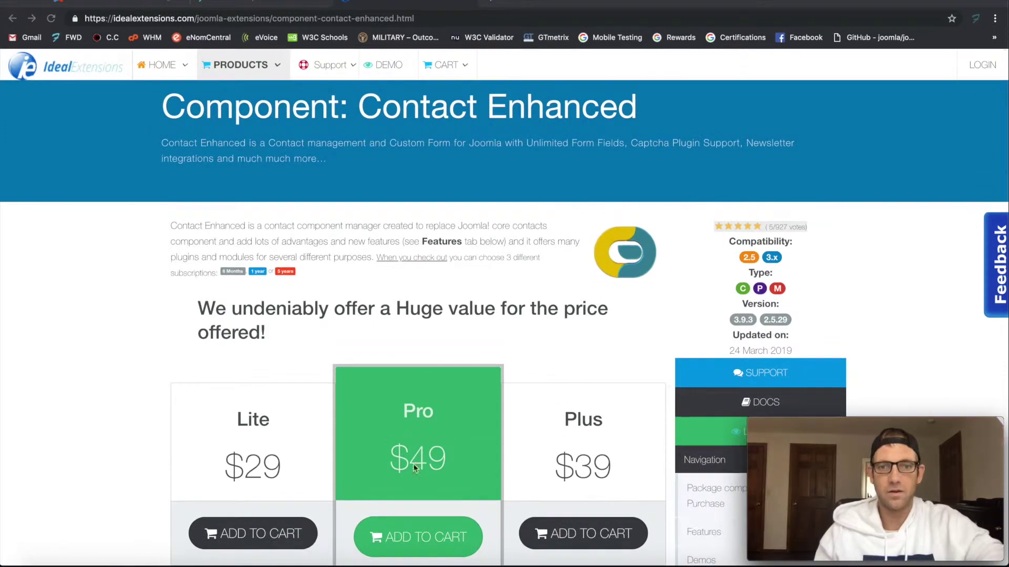
pyautogui.scroll(-4, 387, 381)
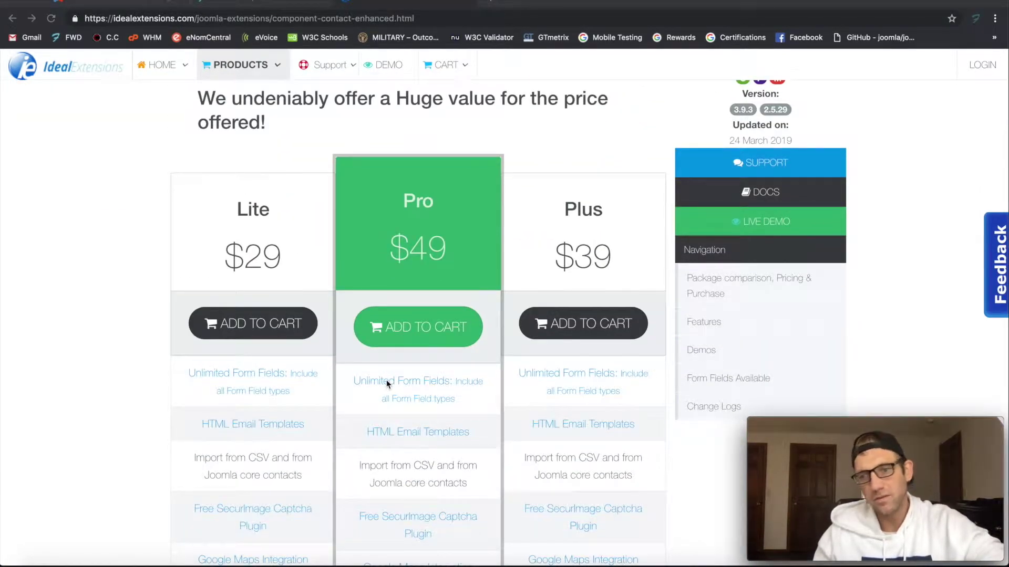
pyautogui.scroll(-10, 387, 382)
pyautogui.scroll(-11, 387, 384)
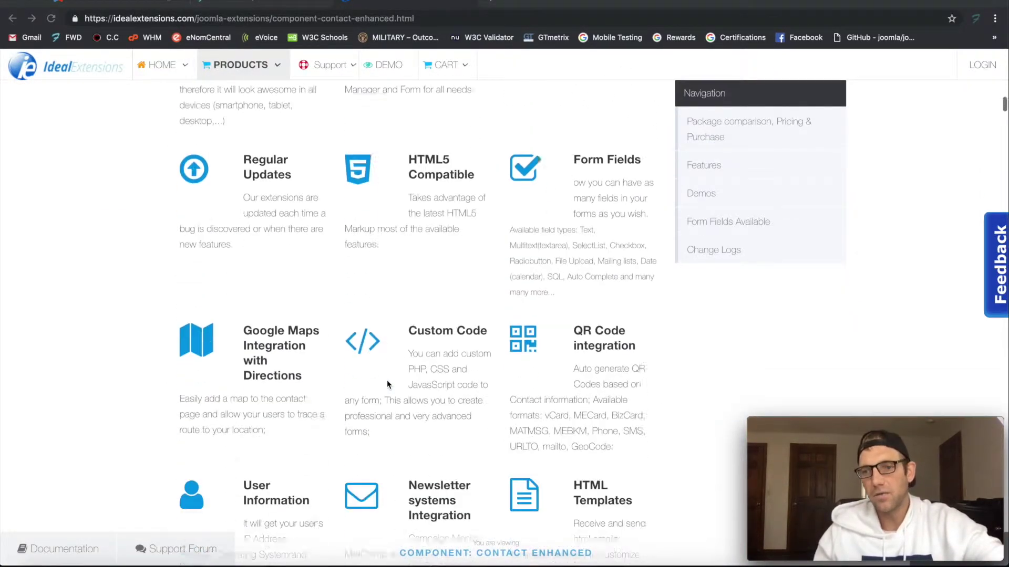
pyautogui.scroll(20, 387, 382)
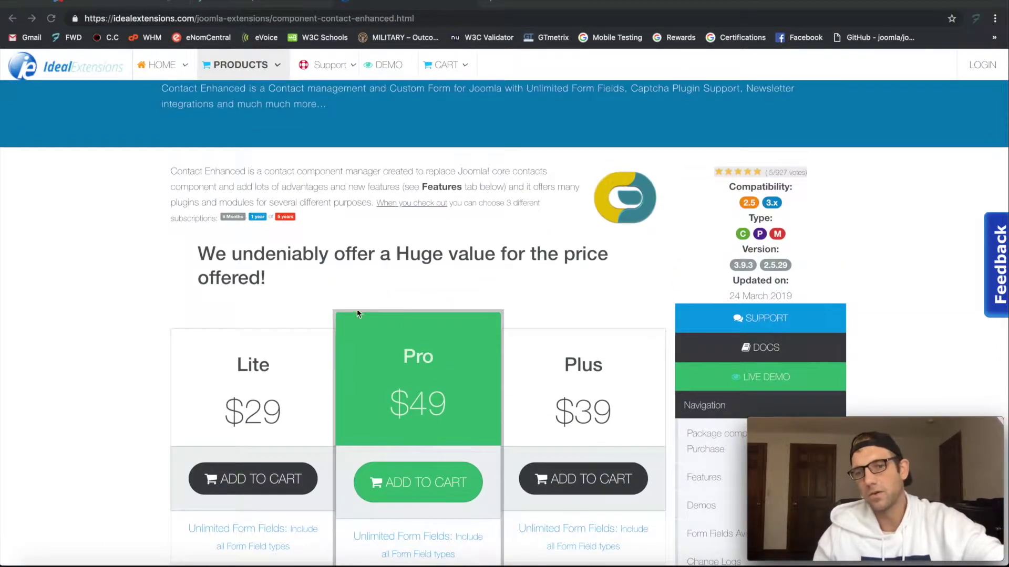
pyautogui.scroll(1, 352, 288)
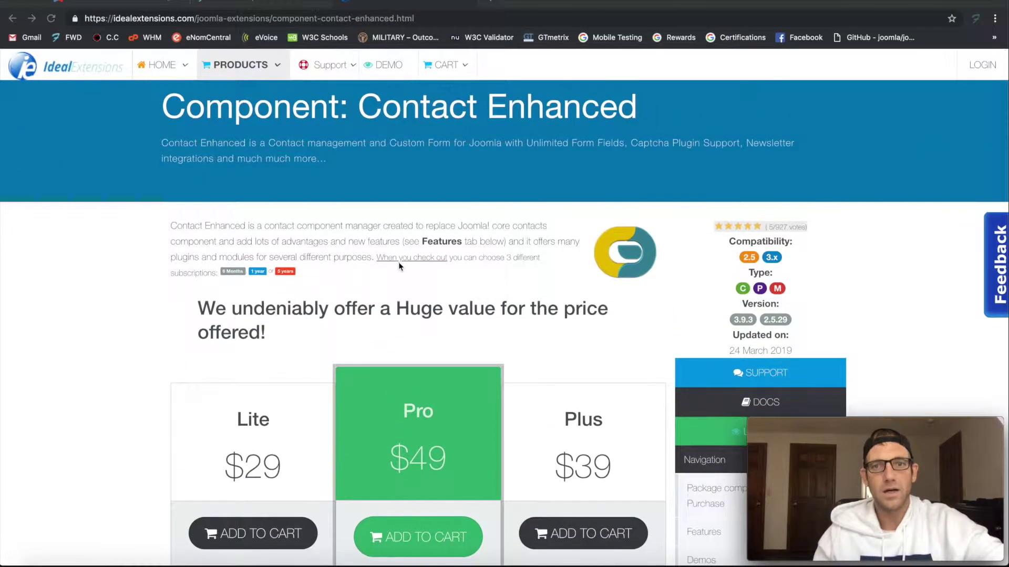
# - Switch to the Final Web Design contact page and look over its map banner and contact form
pyautogui.click(252, 3)
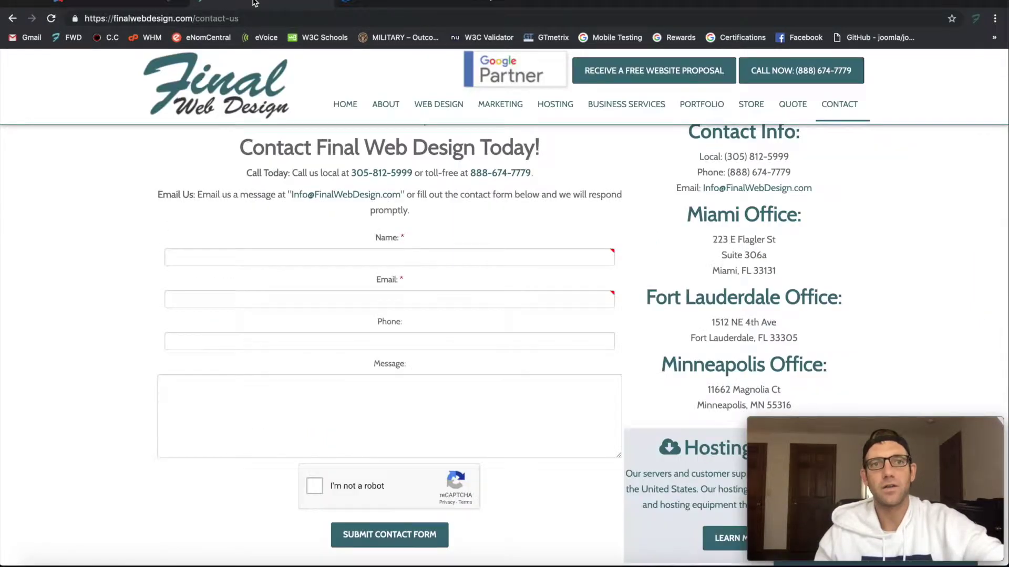
pyautogui.scroll(7, 198, 182)
pyautogui.scroll(-7, 128, 206)
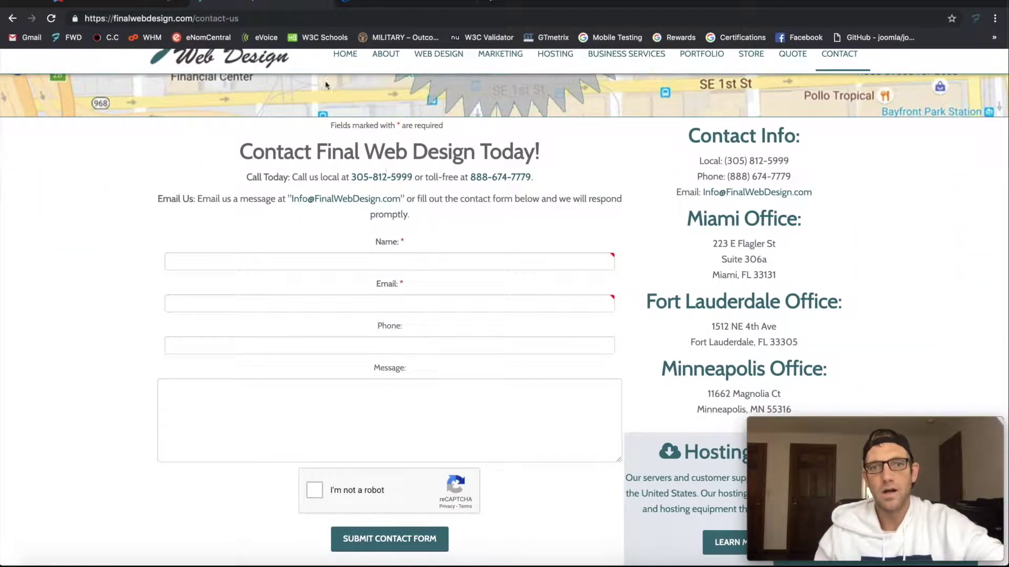
# - Open the Contact Enhanced dashboard in the Joomla administrator and dismiss the GDPR and Missing API Key notices
pyautogui.click(104, 3)
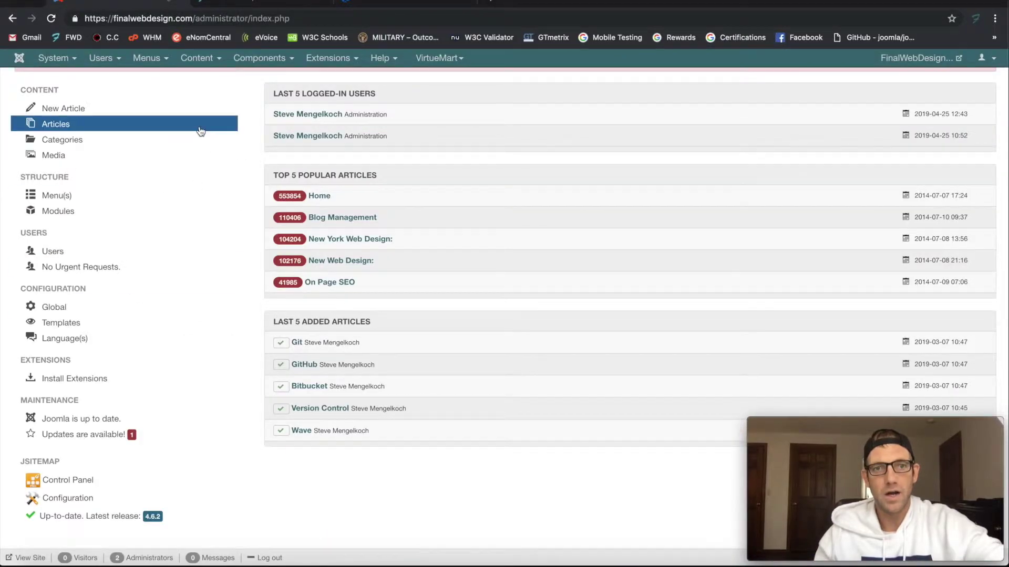
pyautogui.scroll(-1, 200, 132)
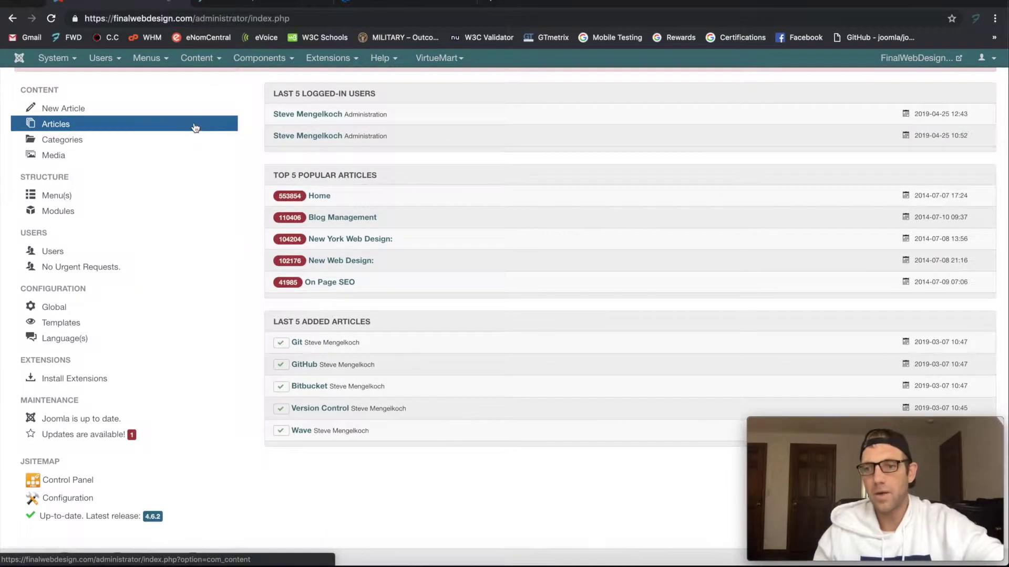
pyautogui.click(265, 59)
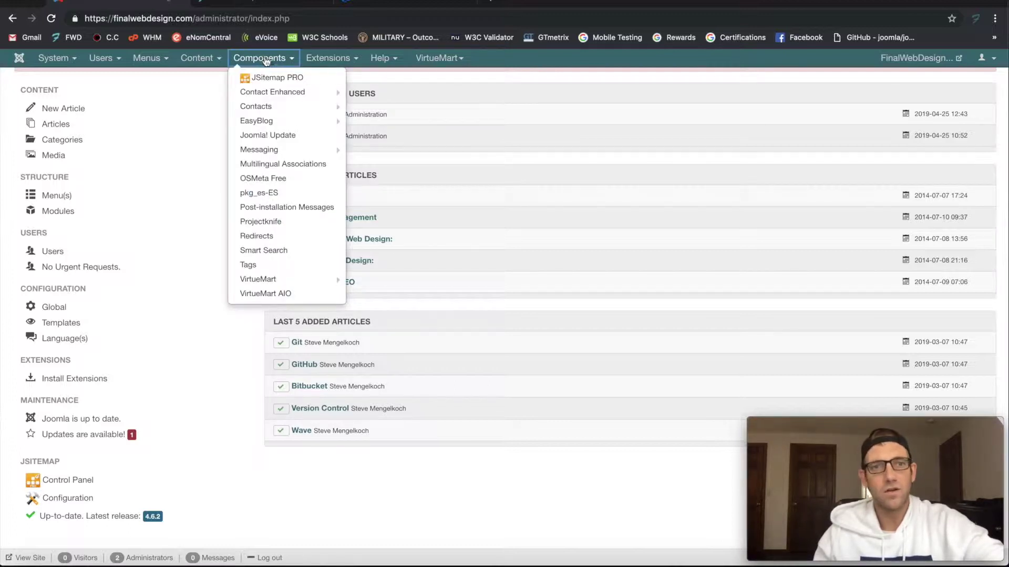
pyautogui.click(272, 93)
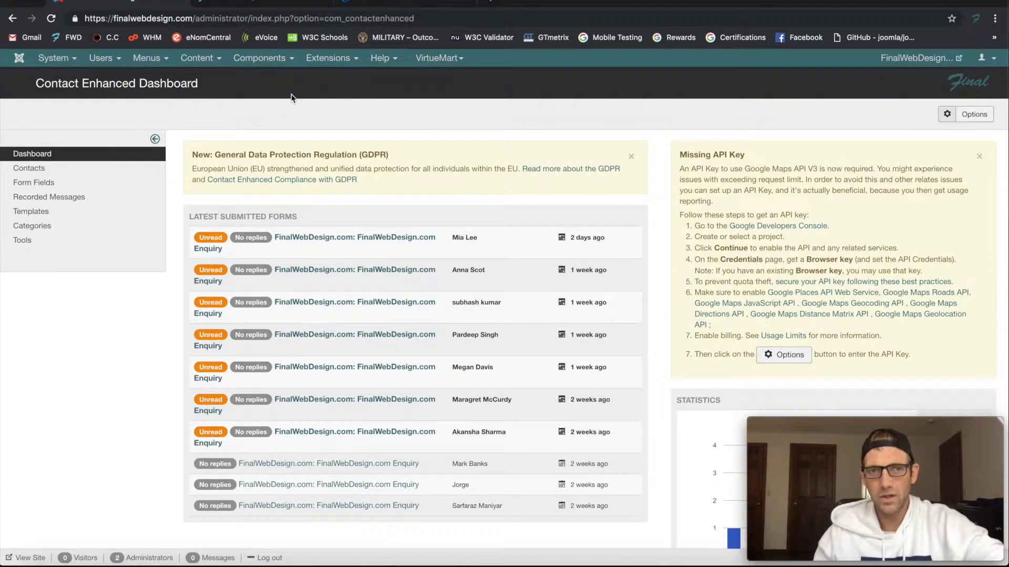
pyautogui.click(633, 156)
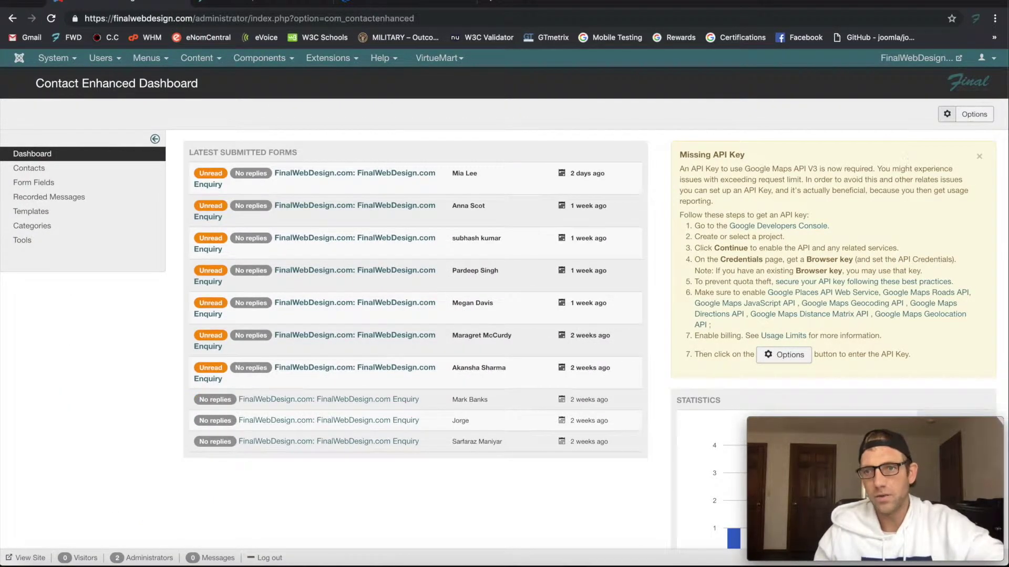
pyautogui.click(981, 155)
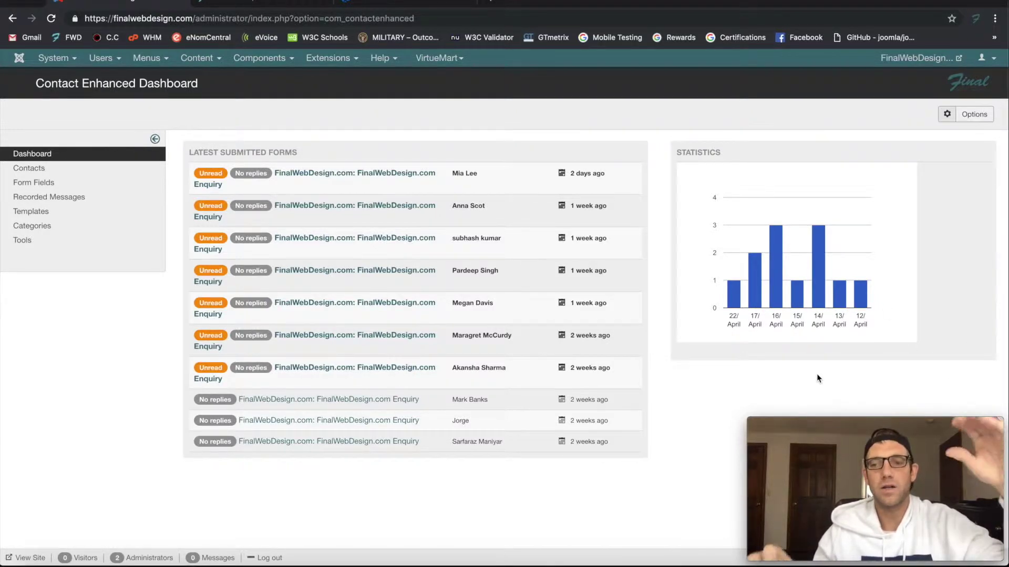
# - Review the live contact page again, from the map banner down to the contact form
pyautogui.click(229, 6)
pyautogui.scroll(3, 254, 156)
pyautogui.scroll(2, 253, 156)
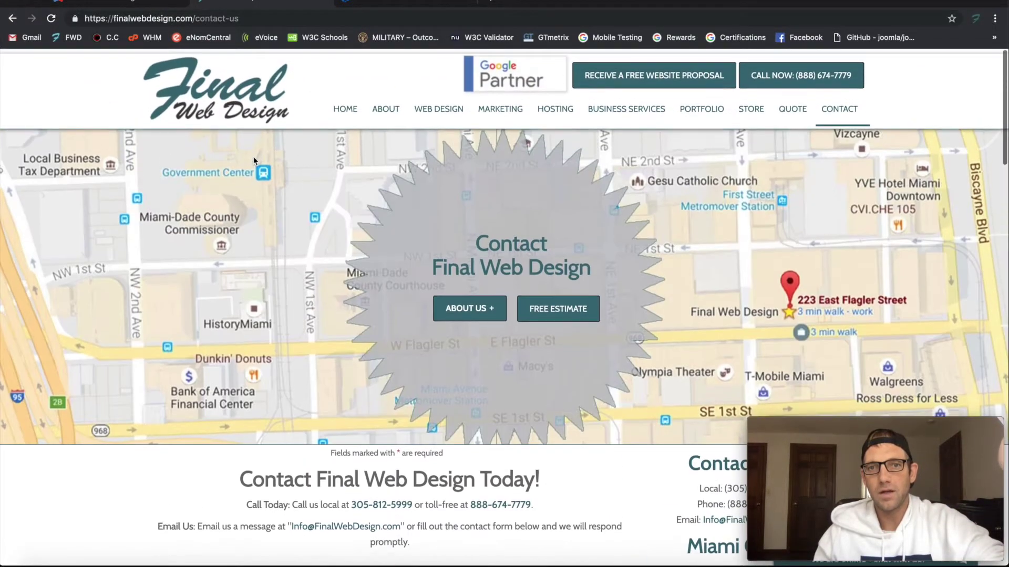
pyautogui.scroll(-7, 253, 156)
# - Open the Contact Enhanced contacts list in the Joomla administrator and examine its forms alongside the live contact form
pyautogui.click(90, 3)
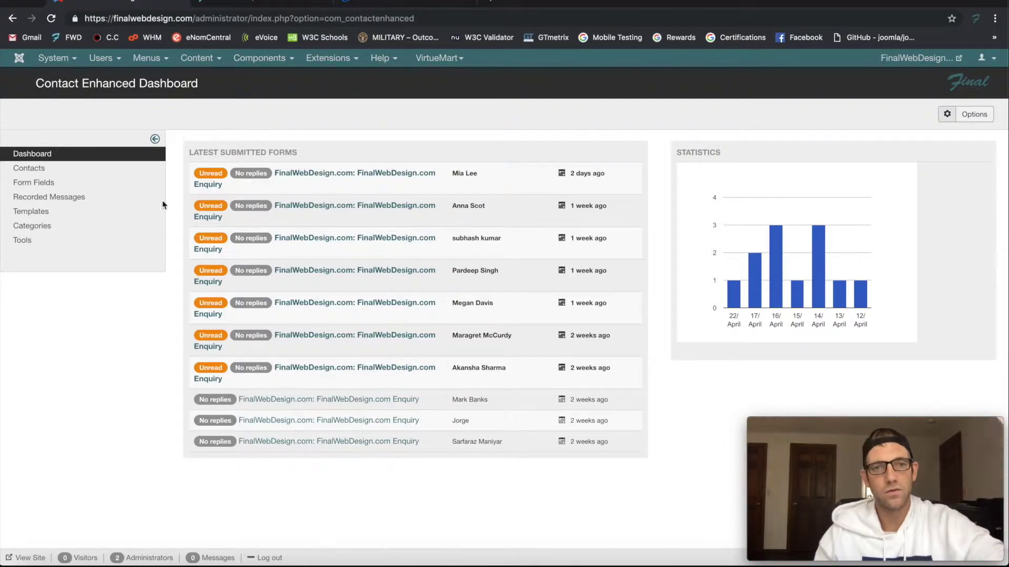
pyautogui.click(41, 171)
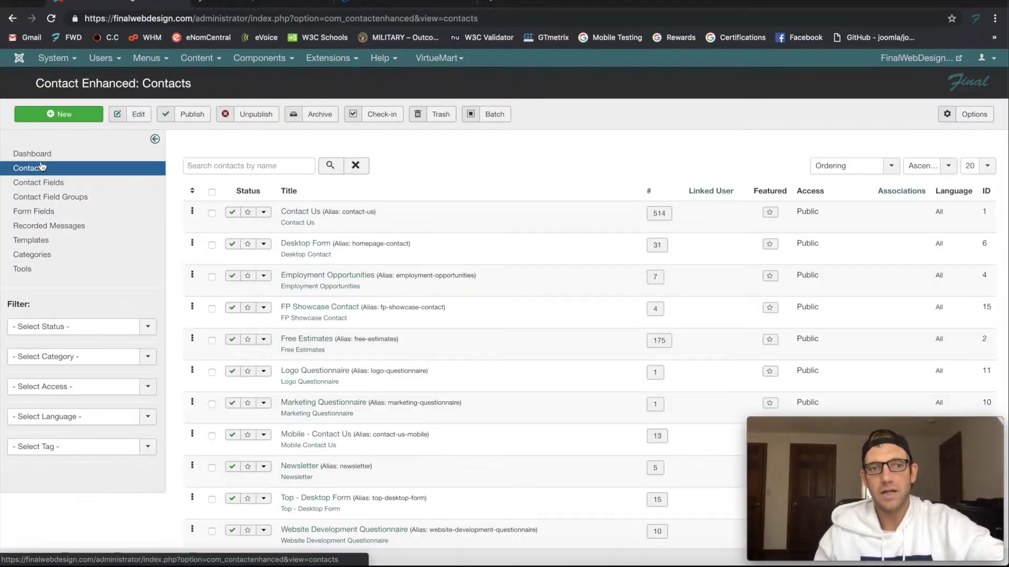
pyautogui.scroll(-1, 327, 207)
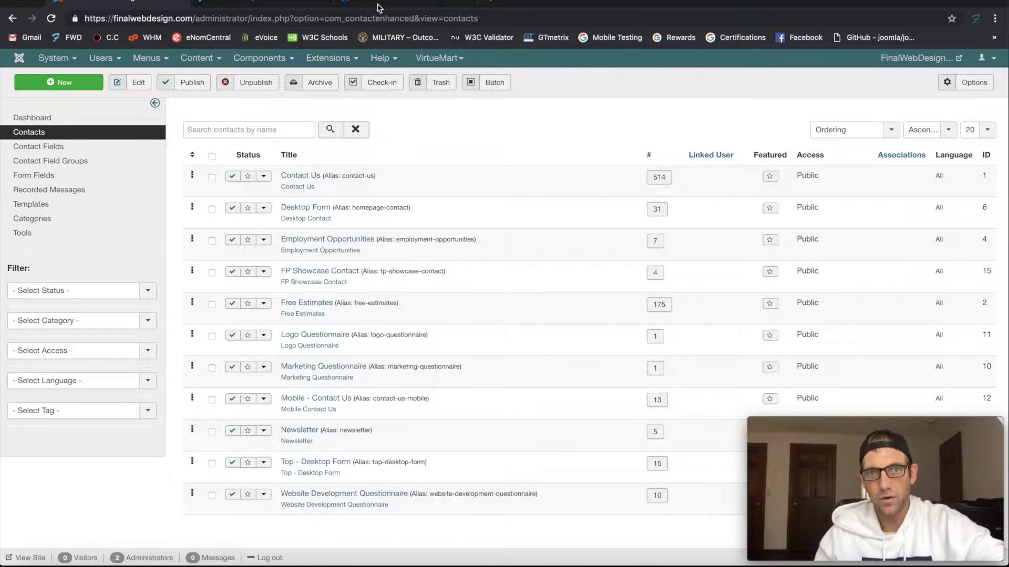
pyautogui.click(224, 2)
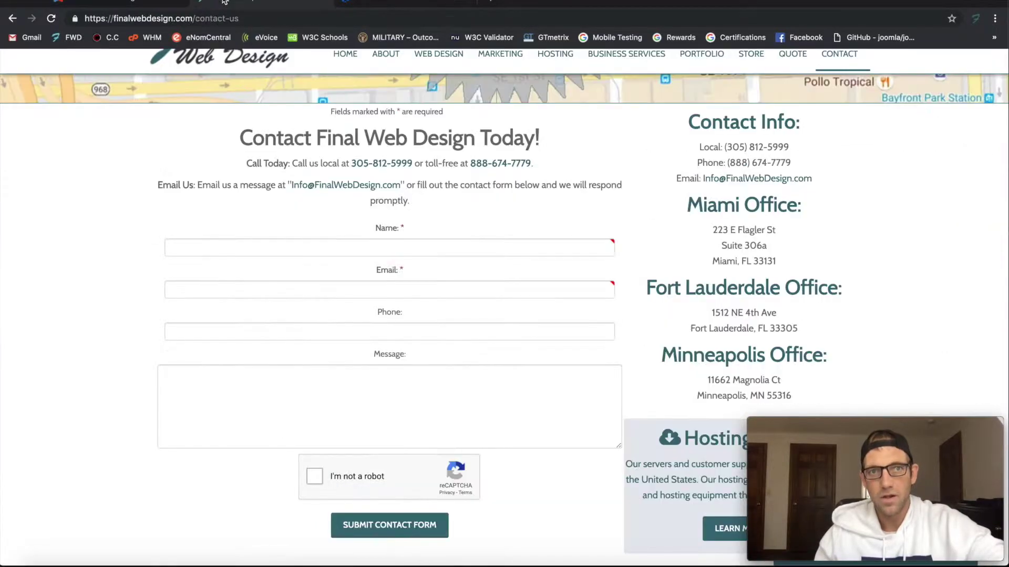
pyautogui.click(131, 2)
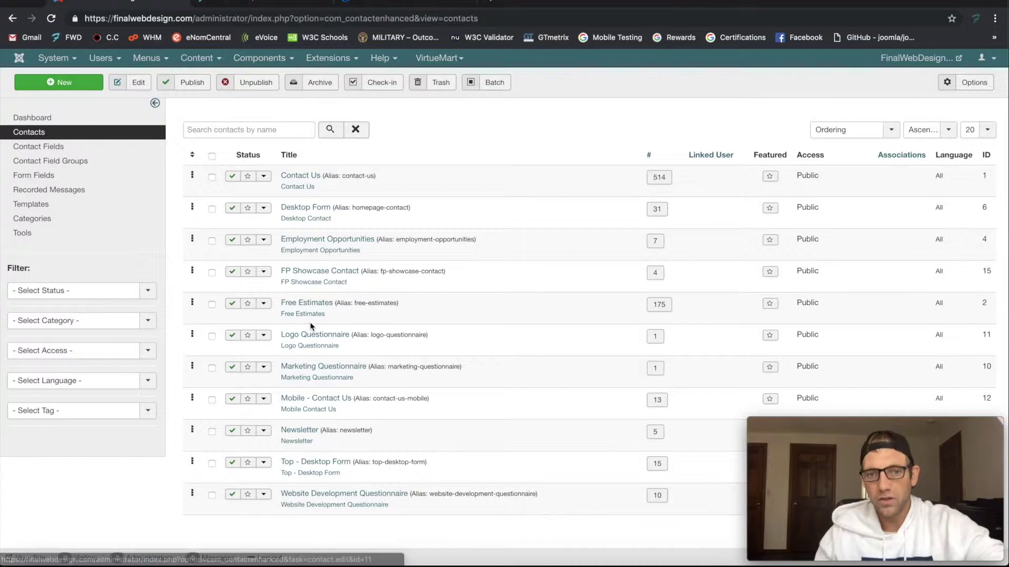
pyautogui.scroll(1, 296, 360)
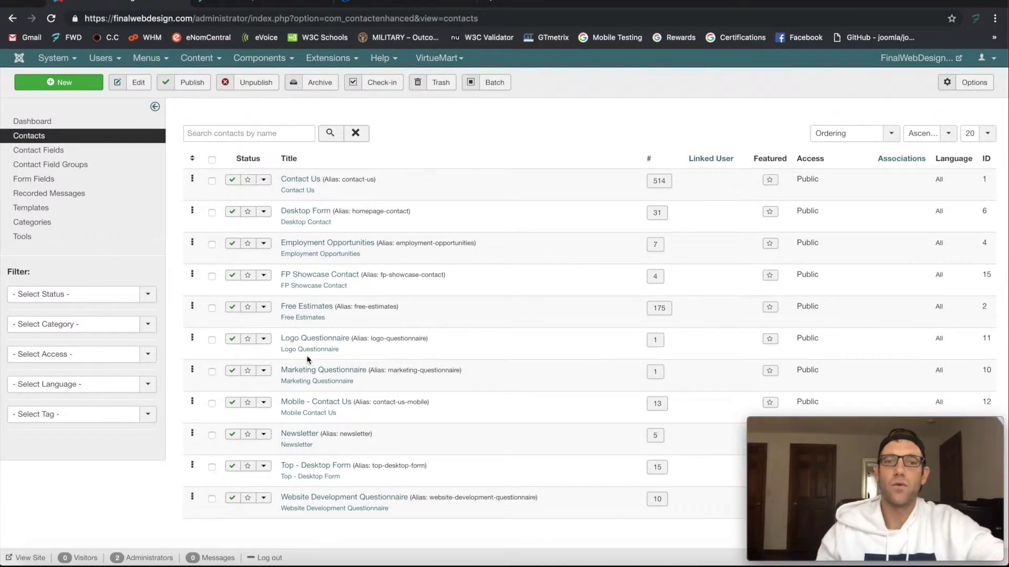
pyautogui.scroll(2, 357, 284)
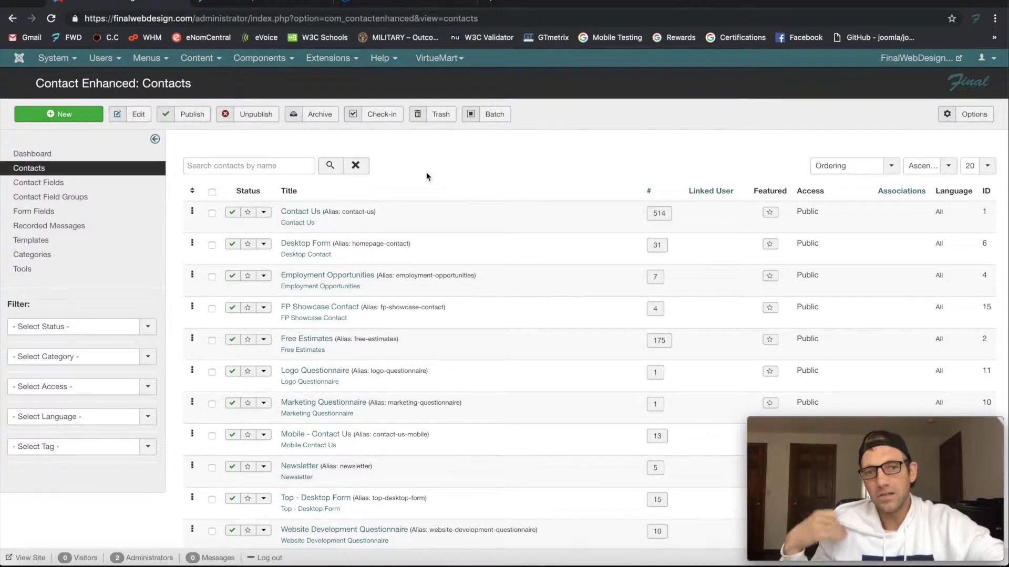
pyautogui.scroll(-1, 431, 173)
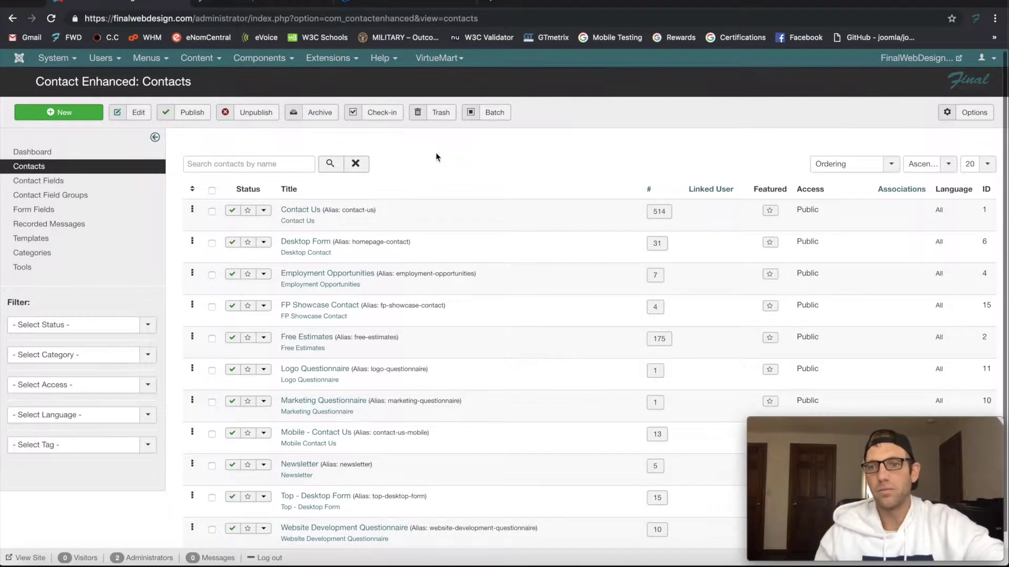
pyautogui.scroll(1, 436, 156)
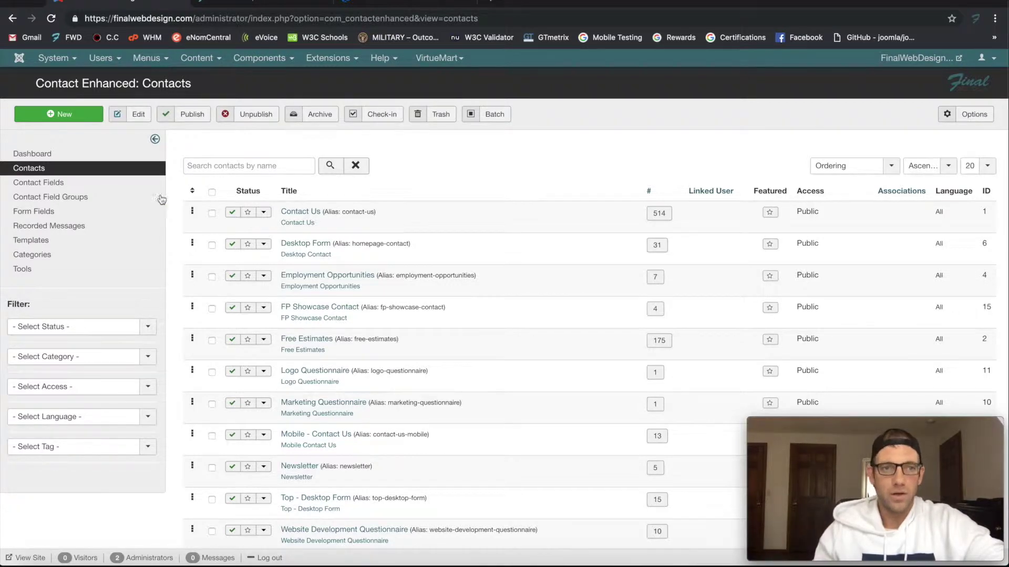
# - Open the Form Fields Manager and examine the Contact Us fields, including the types of the Name and Email fields
pyautogui.click(110, 211)
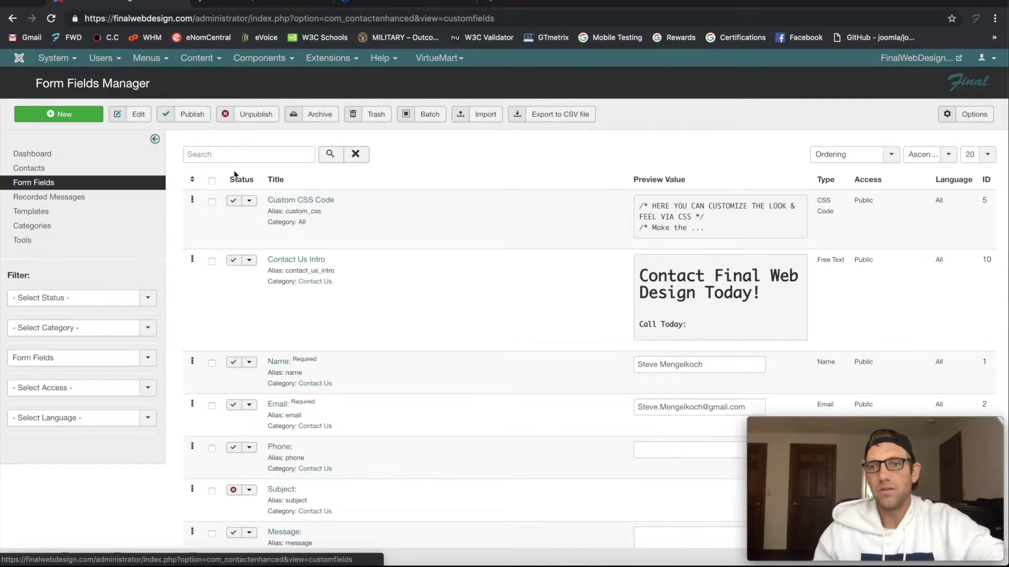
pyautogui.scroll(-3, 480, 229)
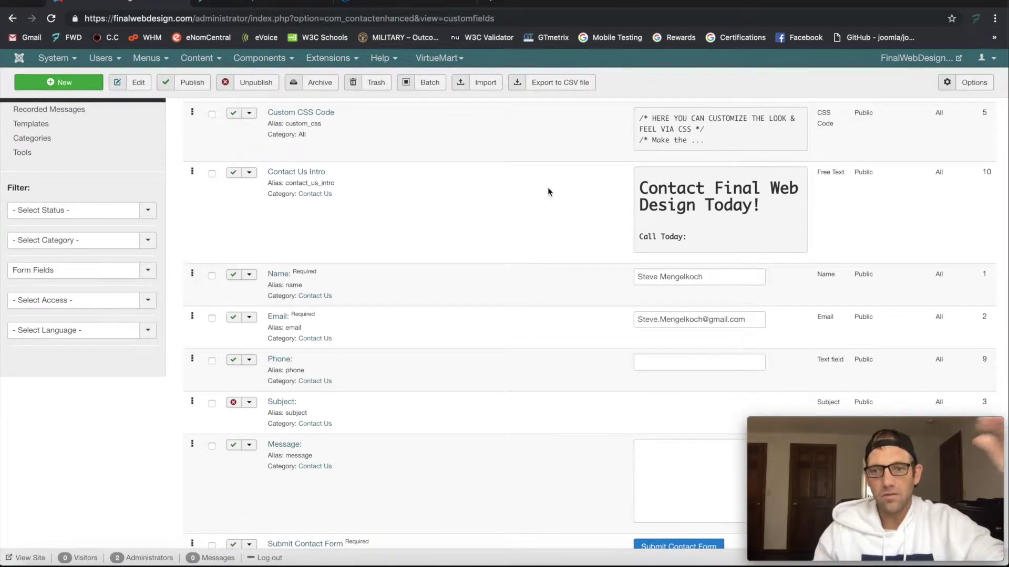
pyautogui.scroll(-3, 491, 214)
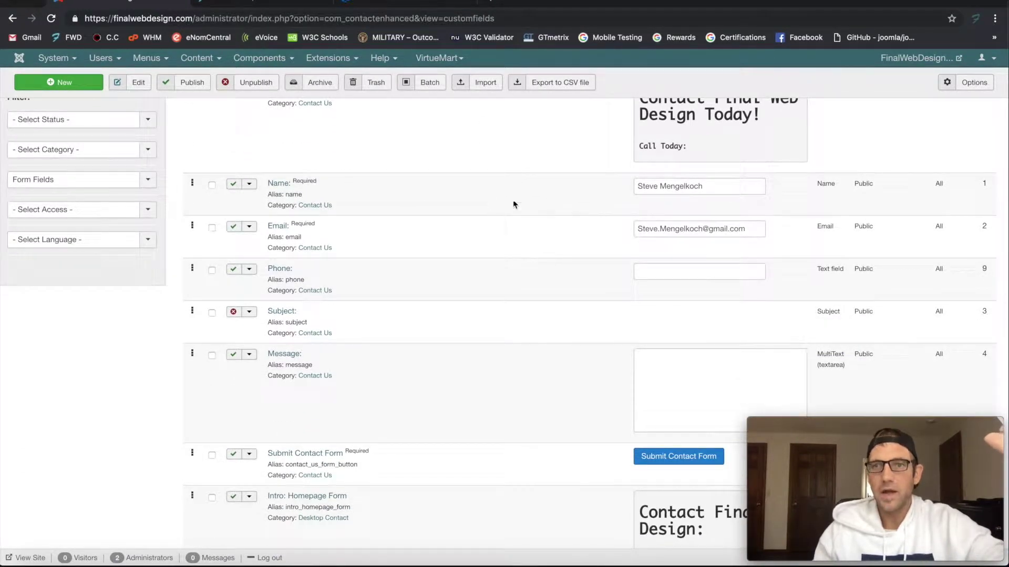
pyautogui.doubleClick(829, 183)
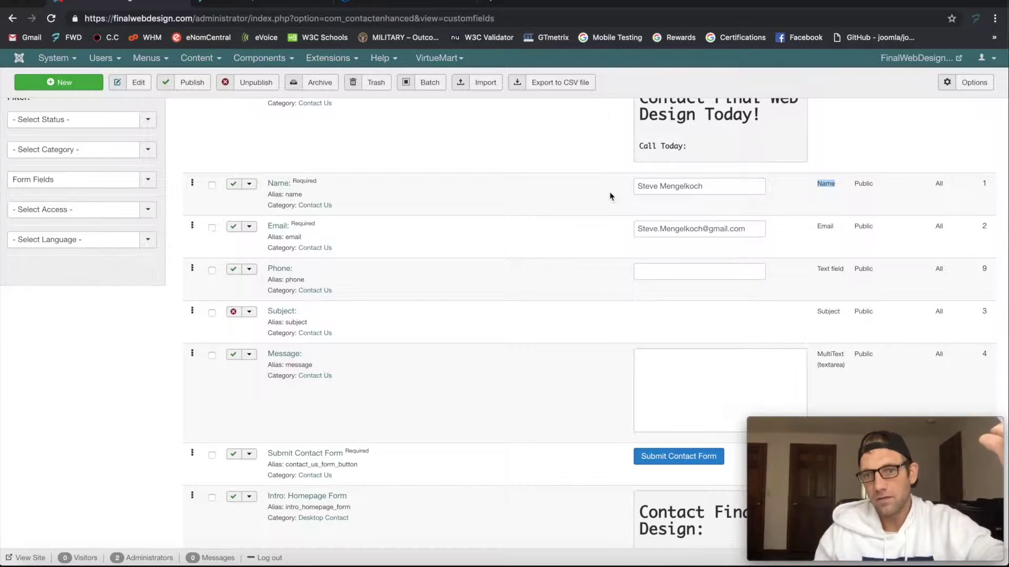
pyautogui.doubleClick(826, 226)
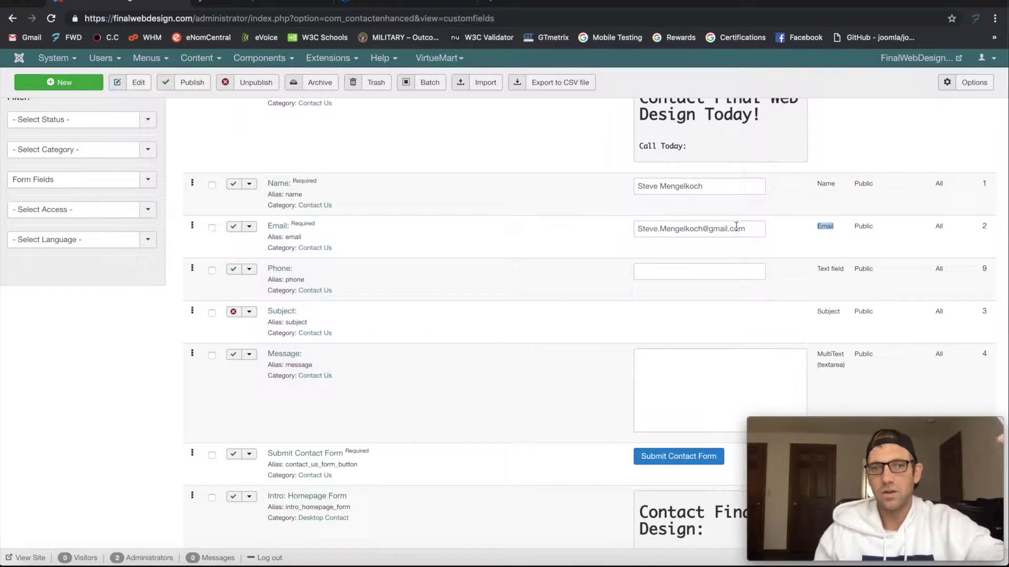
pyautogui.scroll(1, 628, 231)
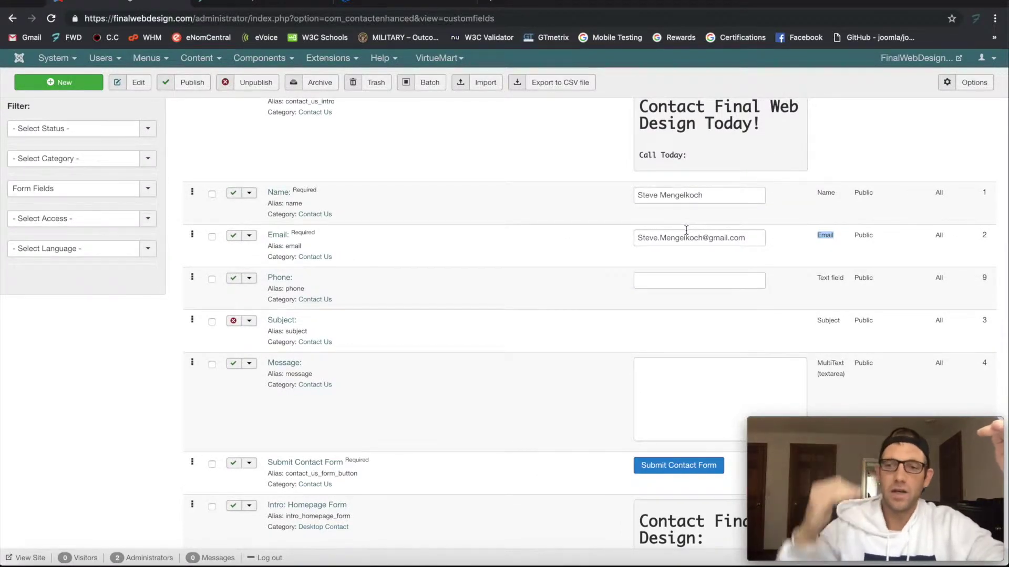
pyautogui.scroll(3, 316, 198)
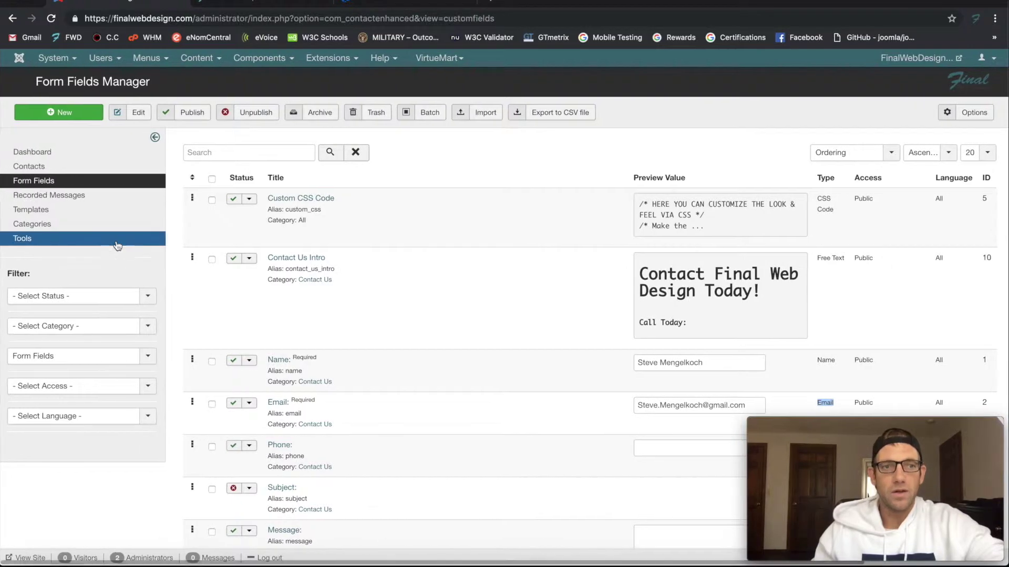
# - Check the status and category filters in the Form Fields Manager, viewing the available form categories without applying one
pyautogui.scroll(-1, 142, 296)
pyautogui.click(142, 294)
pyautogui.click(146, 293)
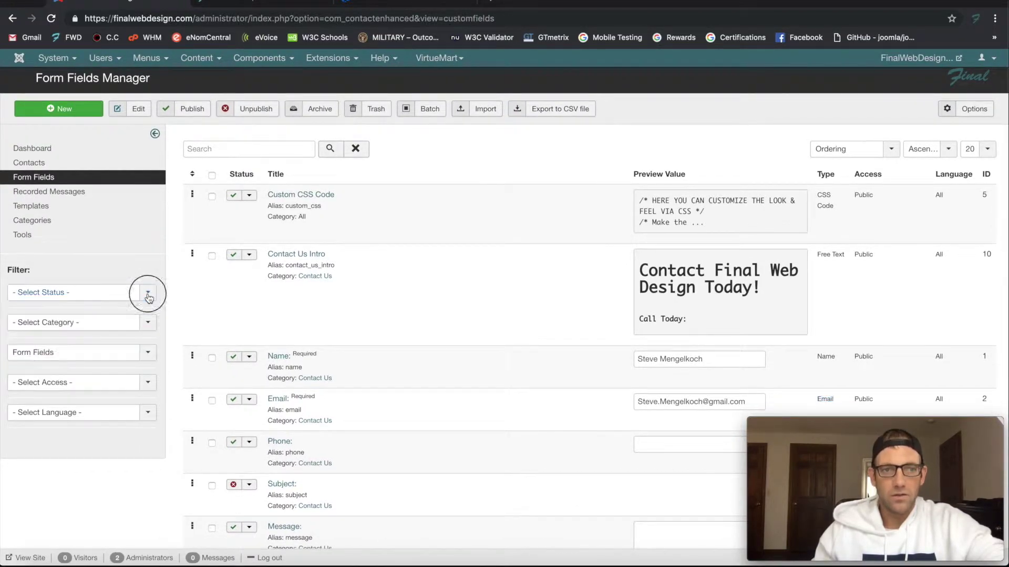
pyautogui.click(146, 323)
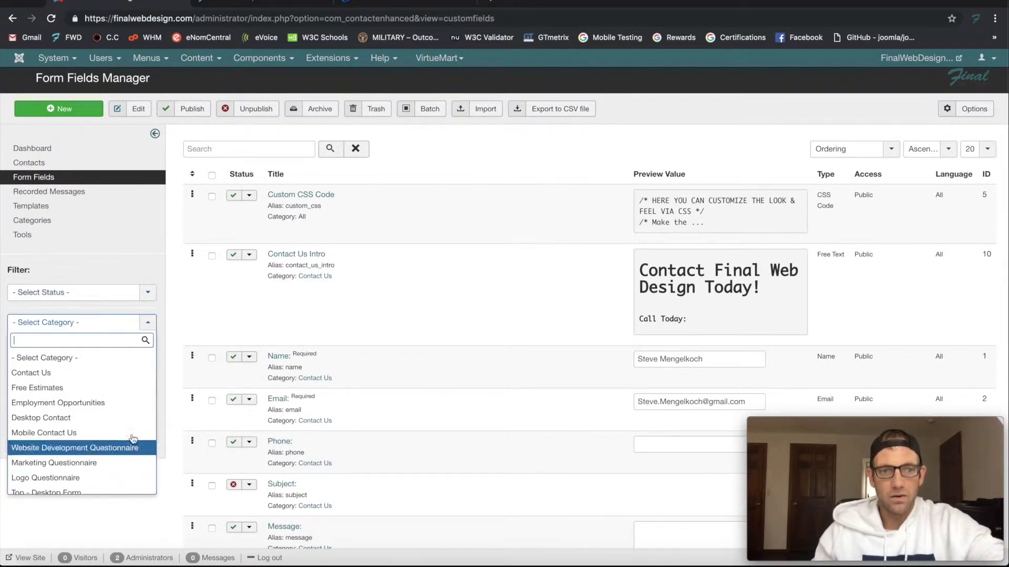
pyautogui.click(431, 162)
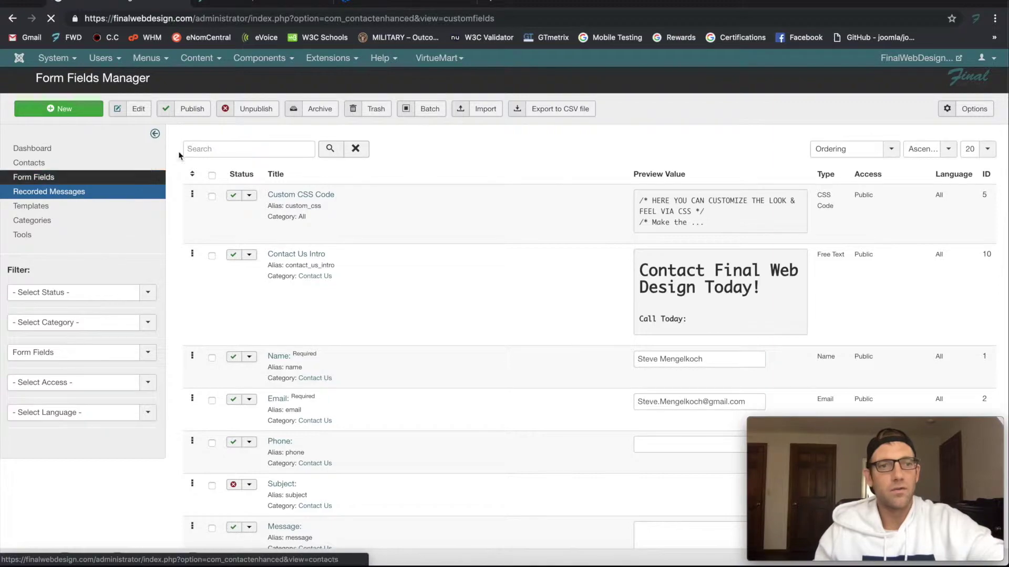
# - Open the Recorded Messages list and look through the submitted contact form enquiries
pyautogui.scroll(-10, 372, 198)
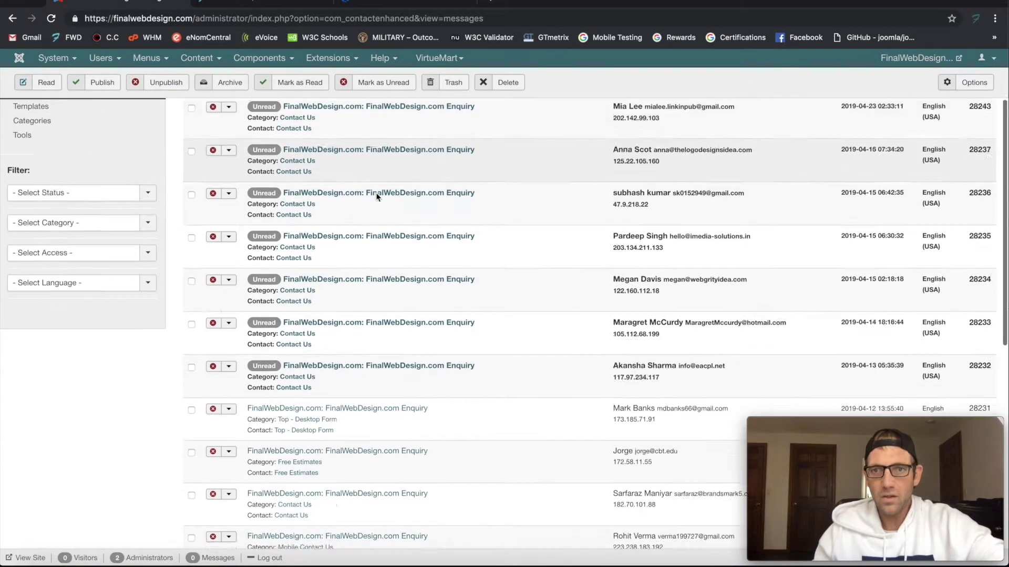
pyautogui.scroll(10, 371, 203)
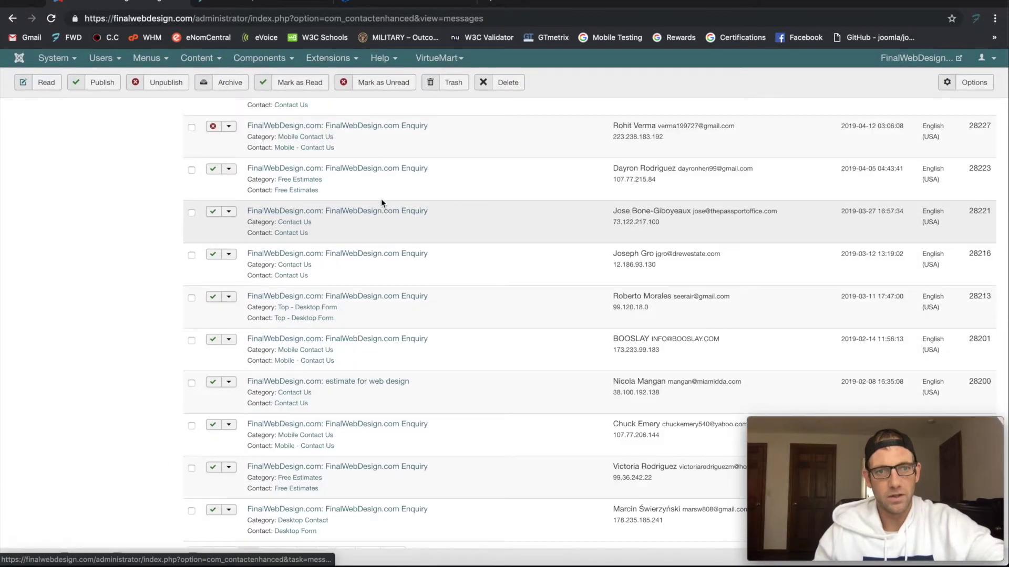
pyautogui.scroll(-10, 379, 202)
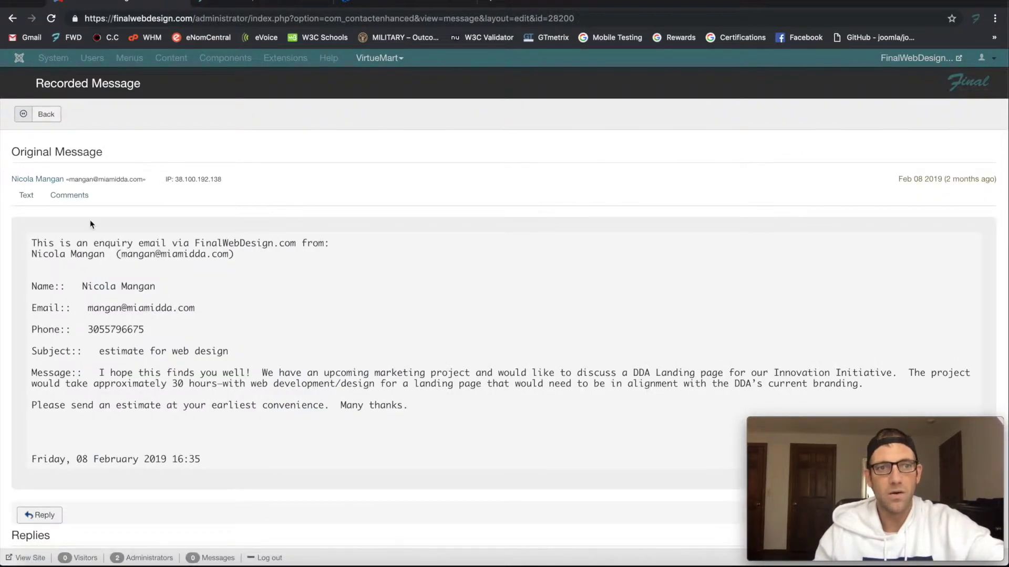
# - Examine the name, email, phone, subject and message fields of the recorded "estimate for web design" enquiry
pyautogui.moveTo(33, 286); pyautogui.dragTo(59, 285)
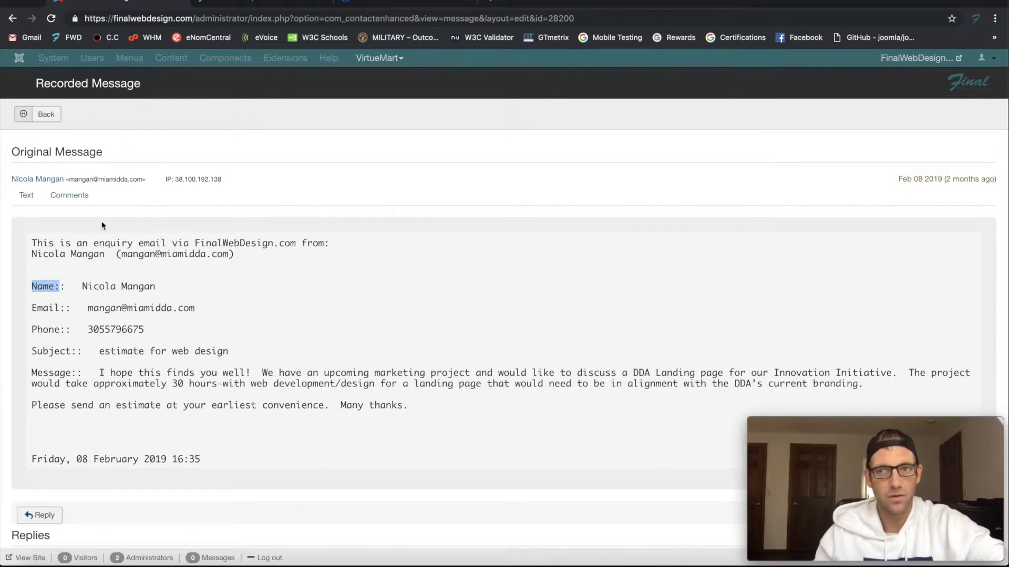
pyautogui.doubleClick(44, 310)
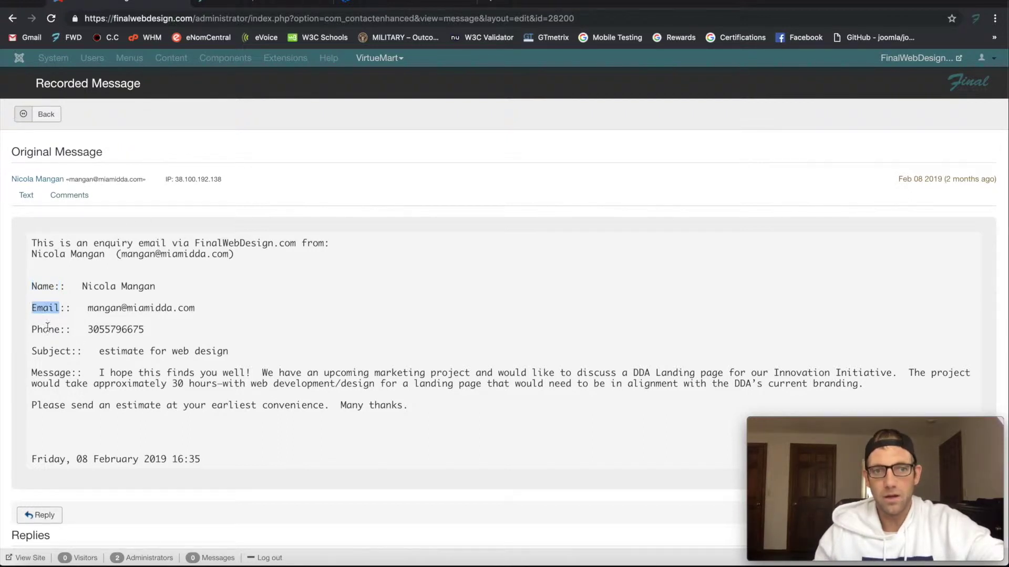
pyautogui.doubleClick(46, 330)
pyautogui.moveTo(98, 329); pyautogui.dragTo(155, 330)
pyautogui.click(46, 351)
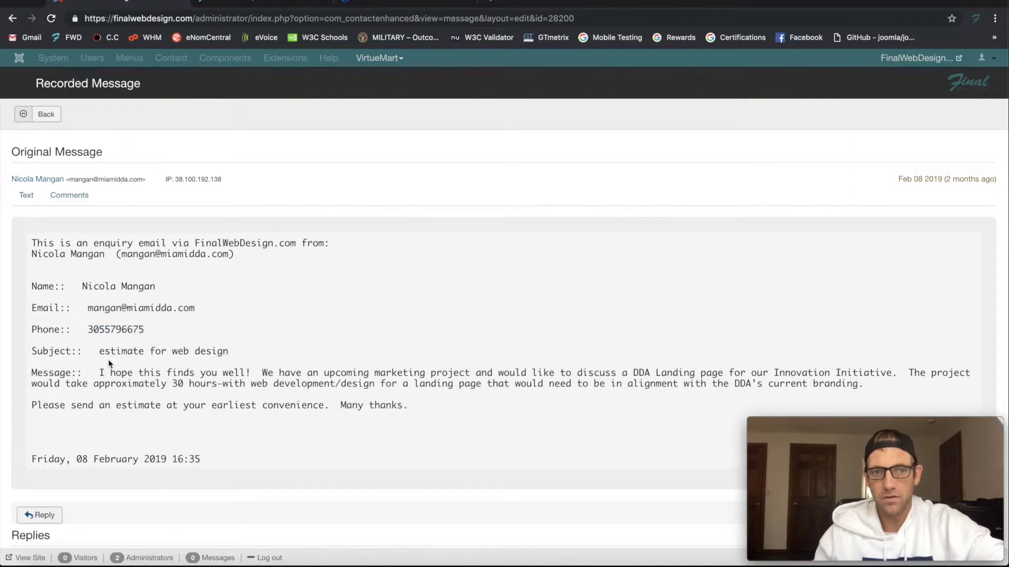
pyautogui.moveTo(94, 374); pyautogui.dragTo(232, 377)
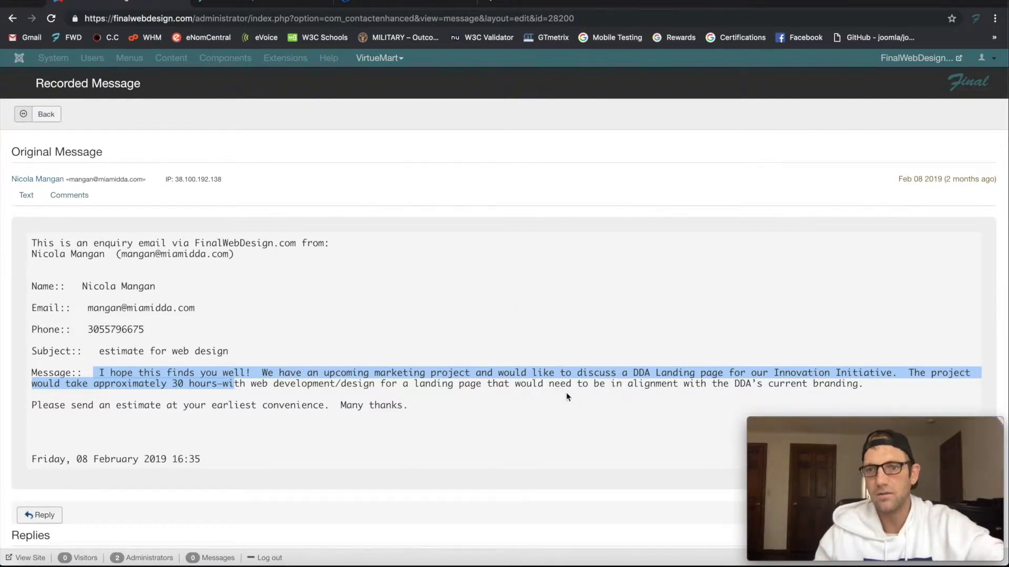
pyautogui.moveTo(217, 384); pyautogui.dragTo(226, 387)
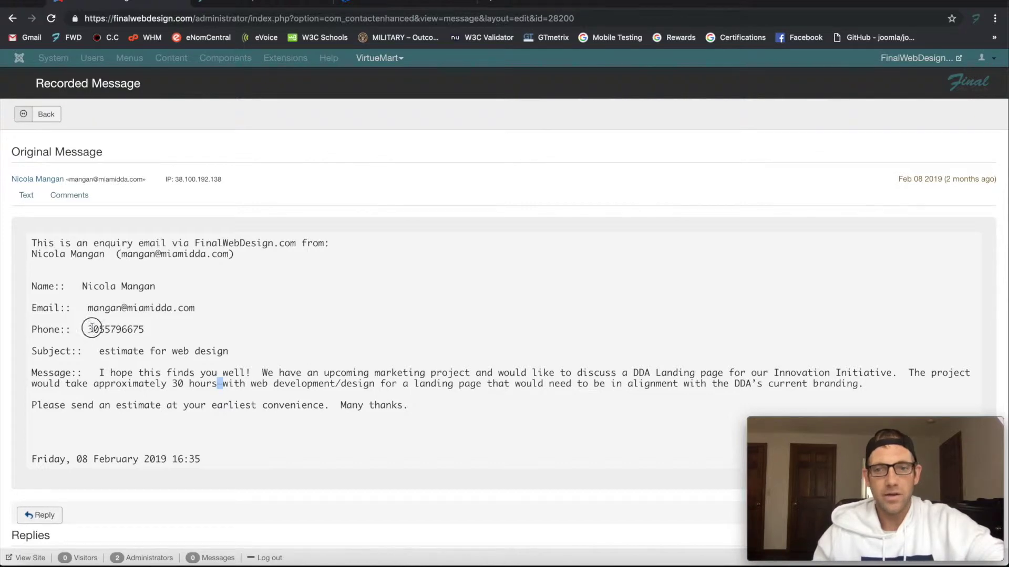
# - Inspect the phone number in the recorded enquiry up close and return to the Recorded Messages list
pyautogui.moveTo(92, 329); pyautogui.dragTo(175, 331)
pyautogui.scroll(-5, 168, 320)
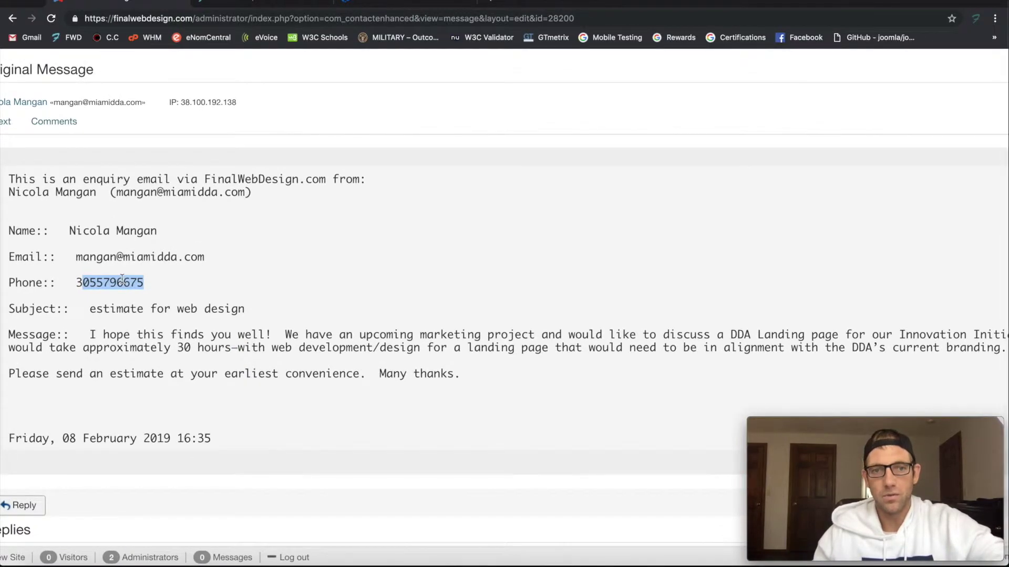
pyautogui.scroll(4, 175, 213)
pyautogui.click(141, 100)
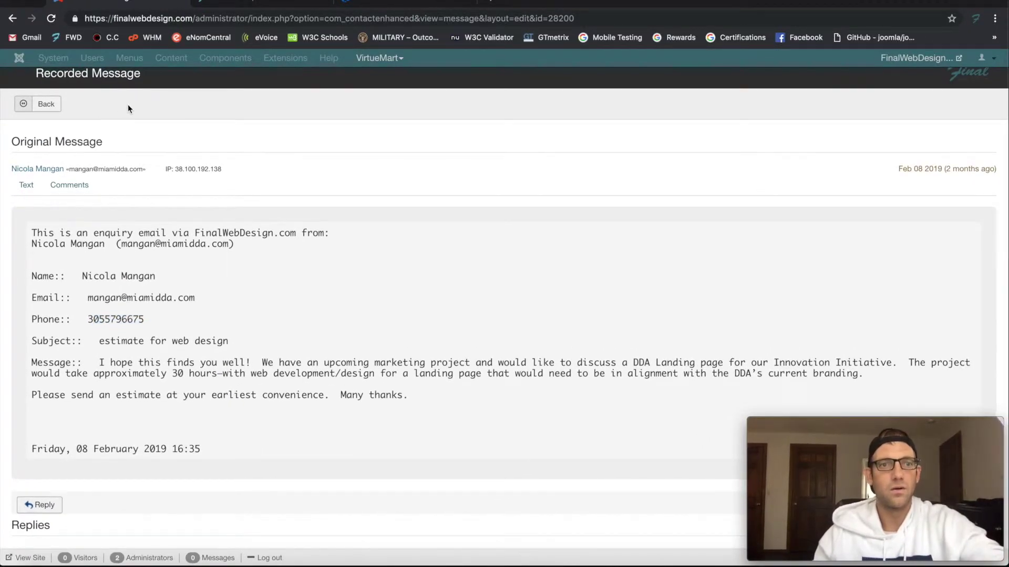
pyautogui.scroll(1, 121, 104)
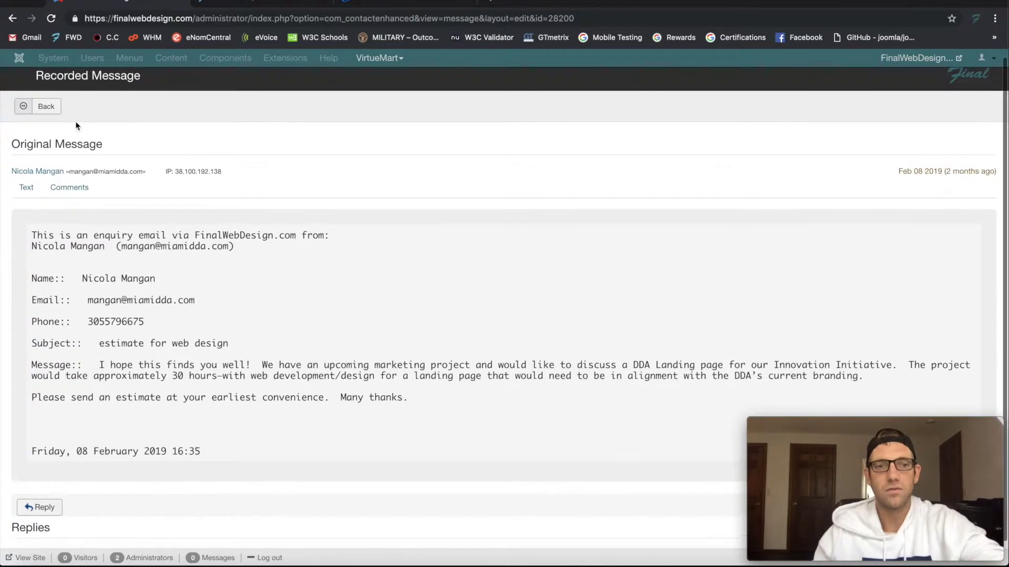
pyautogui.click(48, 107)
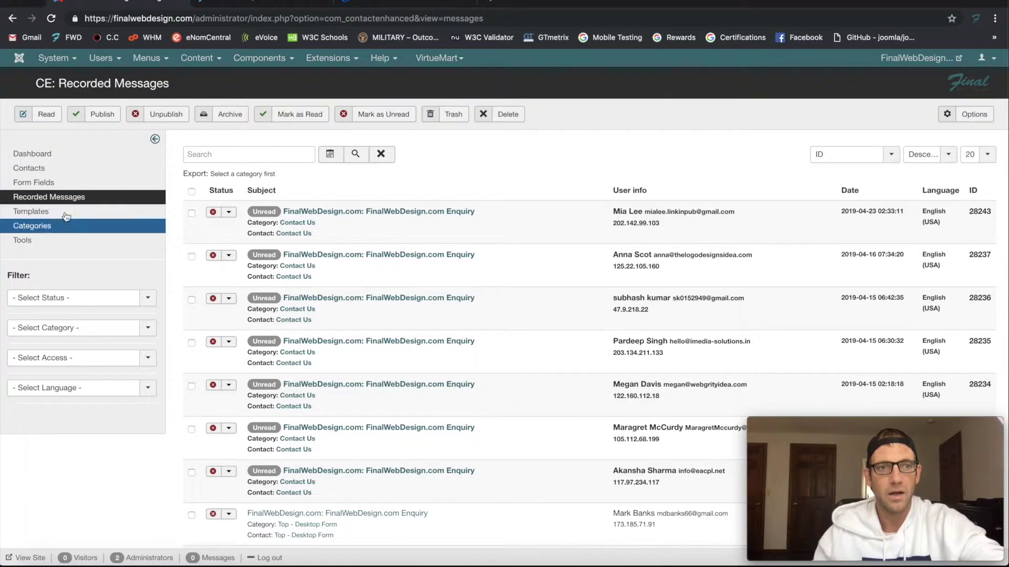
# - View the Contact Enhanced templates and the categories used to group its forms
pyautogui.click(79, 213)
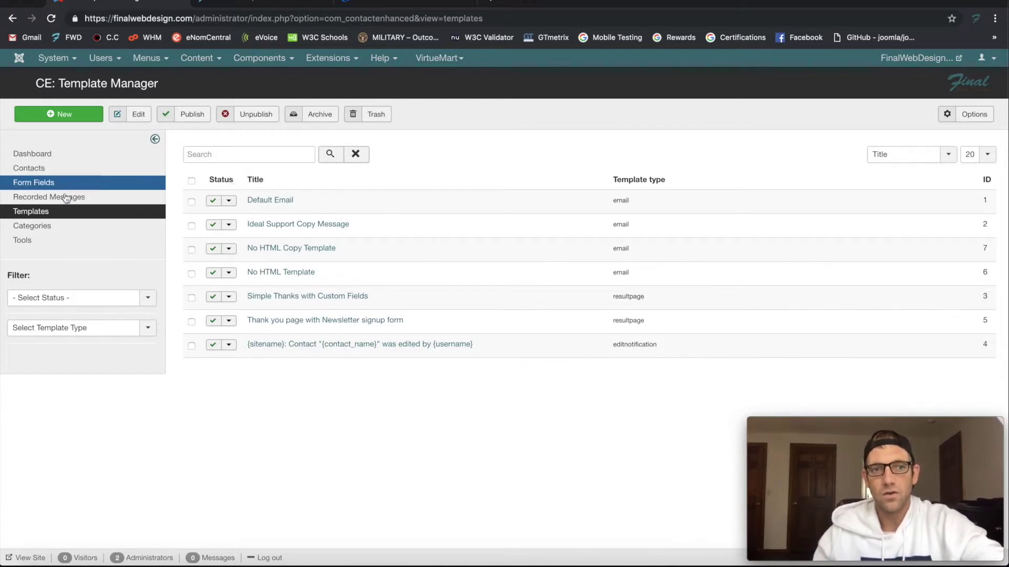
pyautogui.click(54, 226)
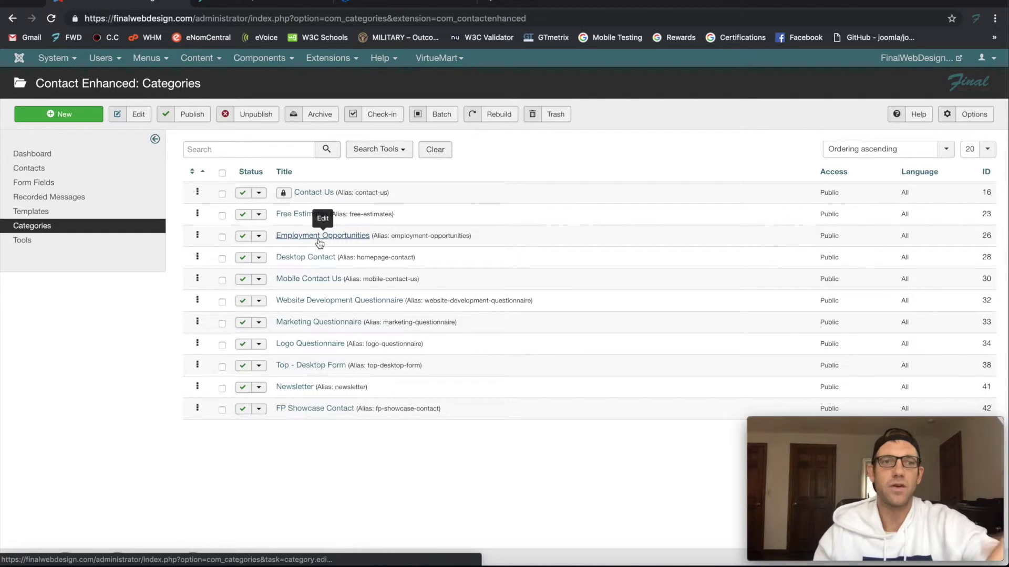
pyautogui.click(344, 492)
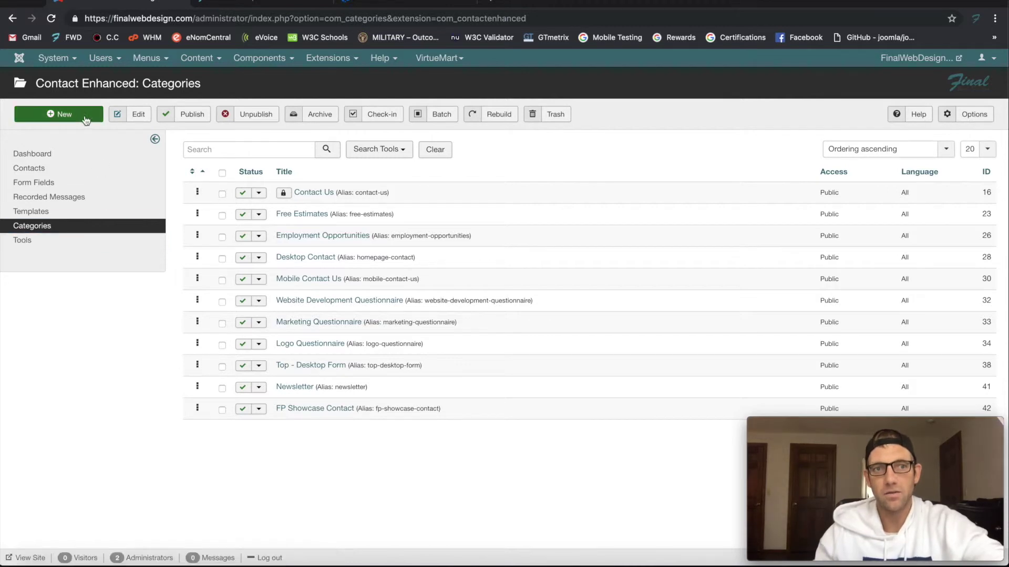
# - Review the Import, Export, Extra and Troubleshooting sections of the Contact Enhanced tools, and return to the dashboard
pyautogui.click(50, 243)
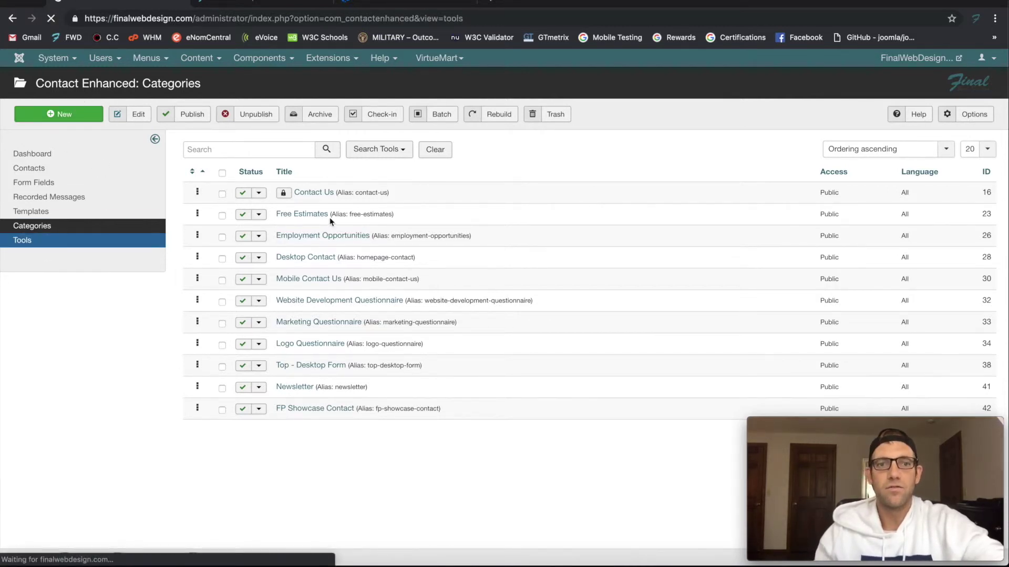
pyautogui.scroll(-1, 208, 222)
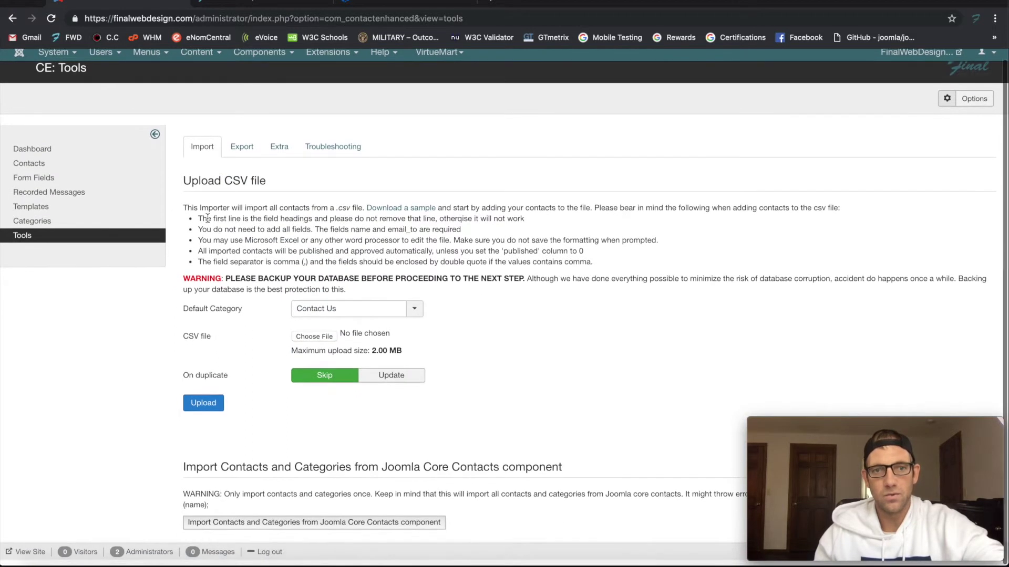
pyautogui.scroll(1, 208, 221)
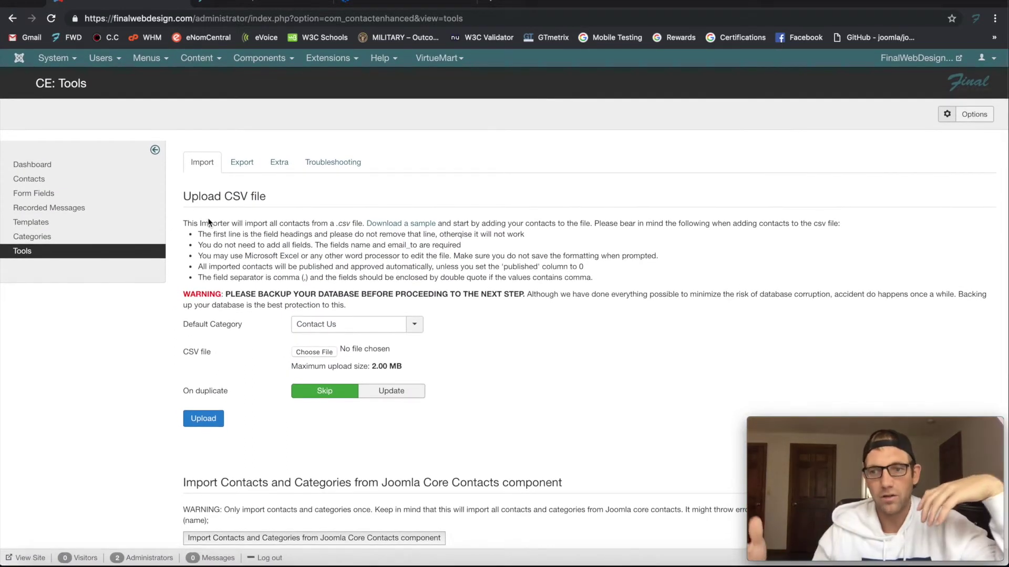
pyautogui.click(241, 162)
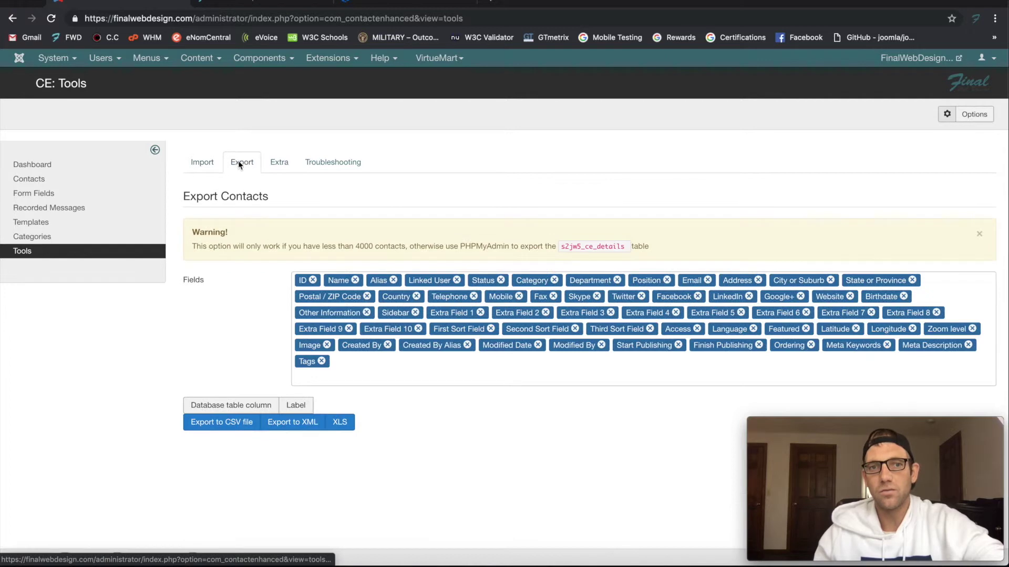
pyautogui.click(280, 163)
pyautogui.click(325, 163)
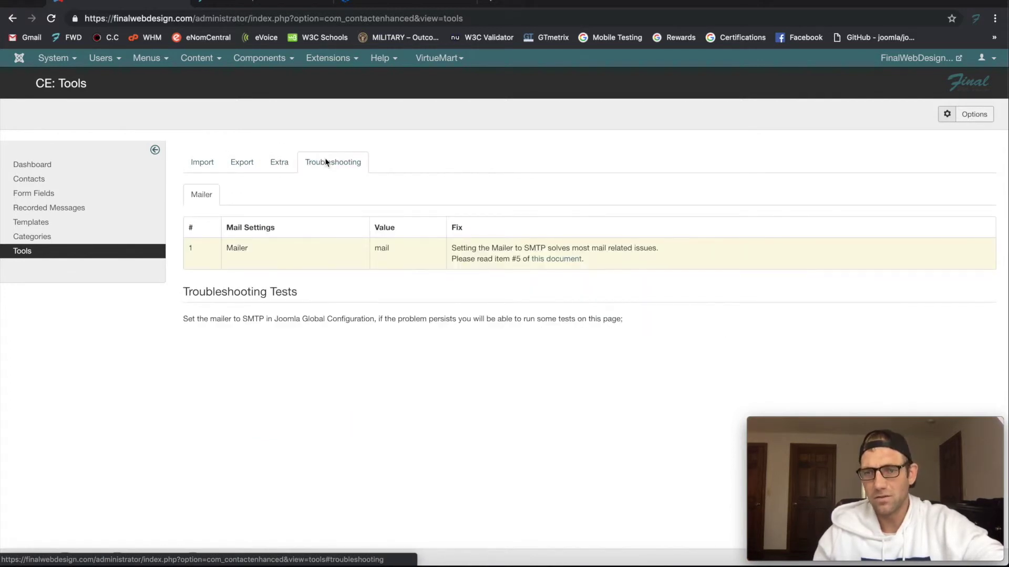
pyautogui.click(201, 162)
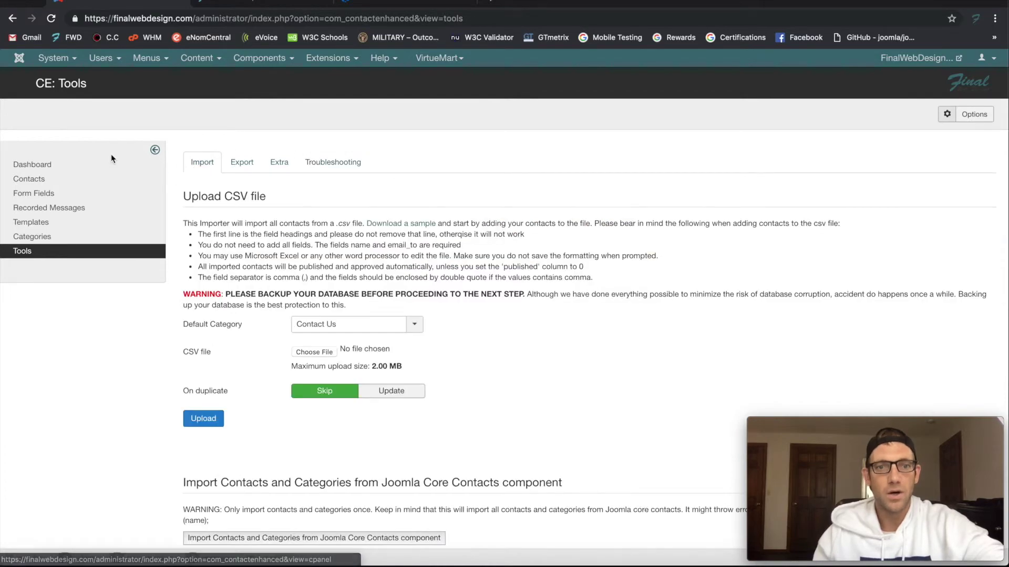
pyautogui.click(61, 165)
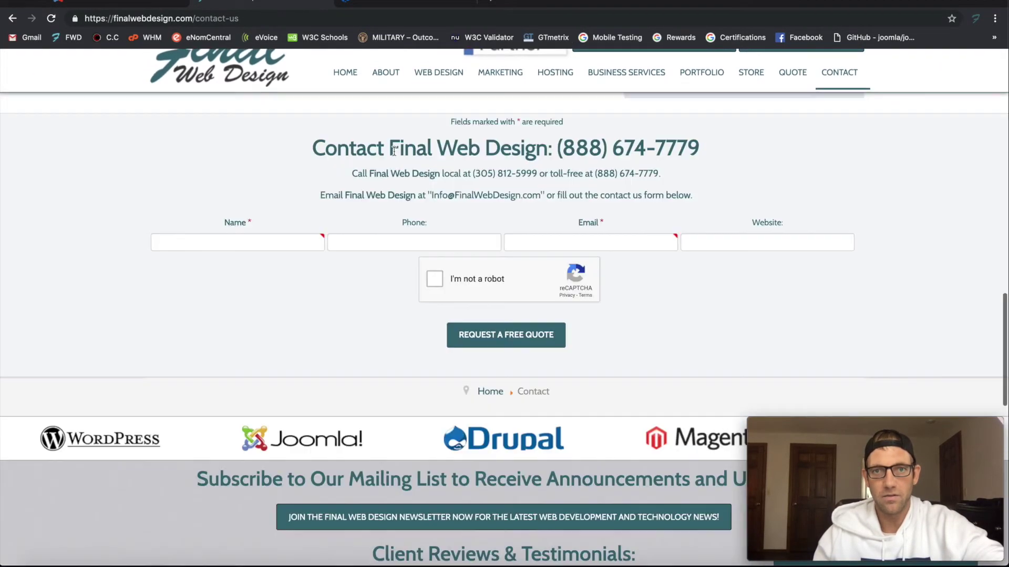
# - Switch to the live contact page and look over its contact form and quote request form
pyautogui.scroll(-10, 393, 151)
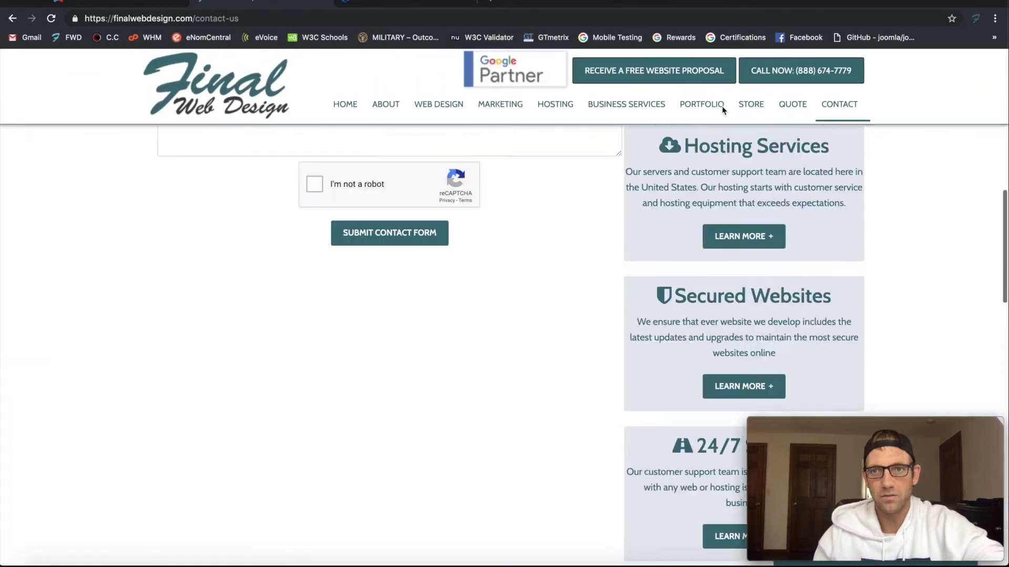
pyautogui.scroll(3, 801, 118)
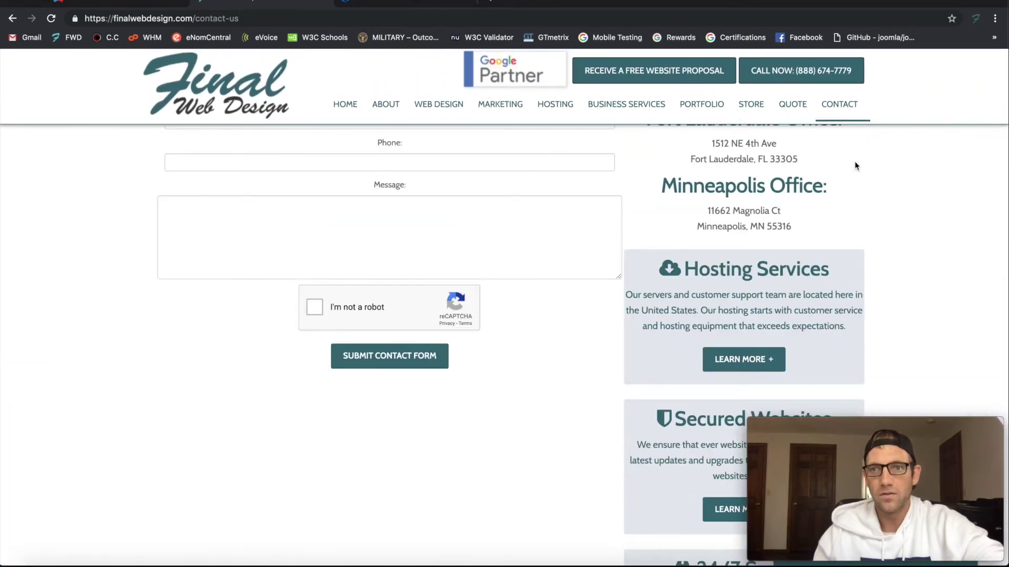
pyautogui.tripleClick(942, 179)
# - Open the website's Quote page and examine the free estimate form's fields, including the Services Requested choices
pyautogui.click(797, 106)
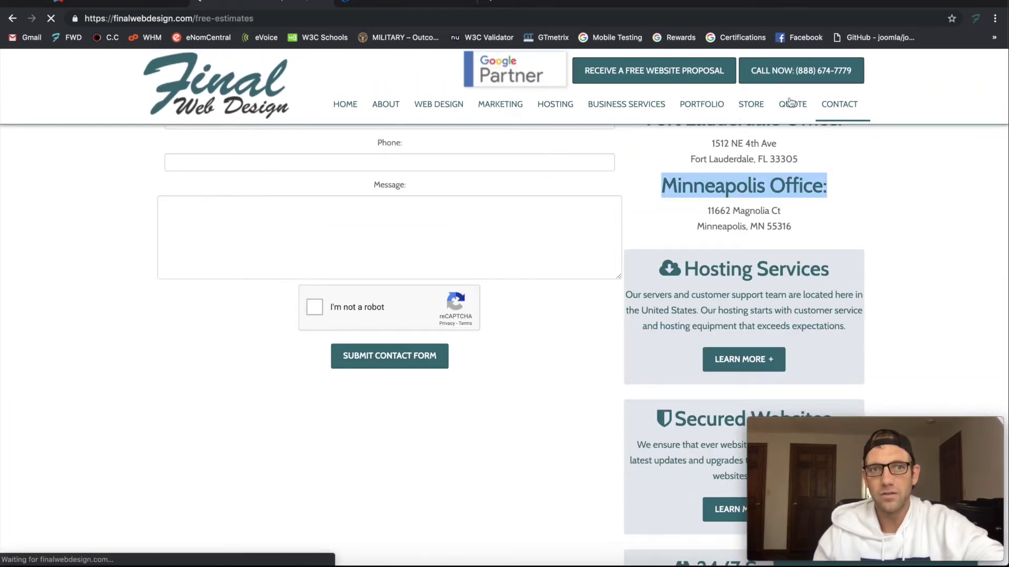
pyautogui.scroll(-5, 124, 167)
pyautogui.scroll(-3, 352, 215)
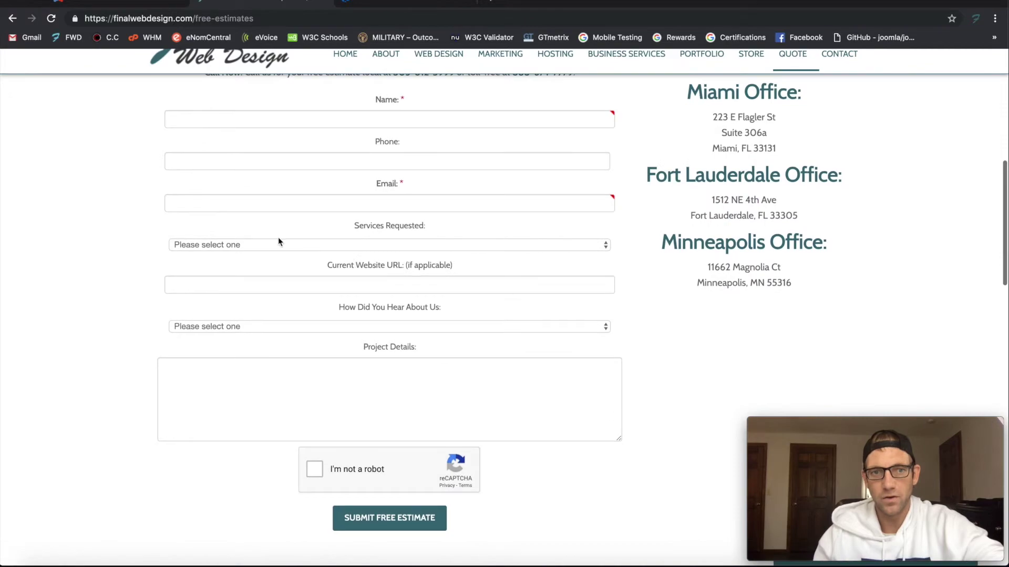
pyautogui.click(310, 245)
pyautogui.press('Escape')
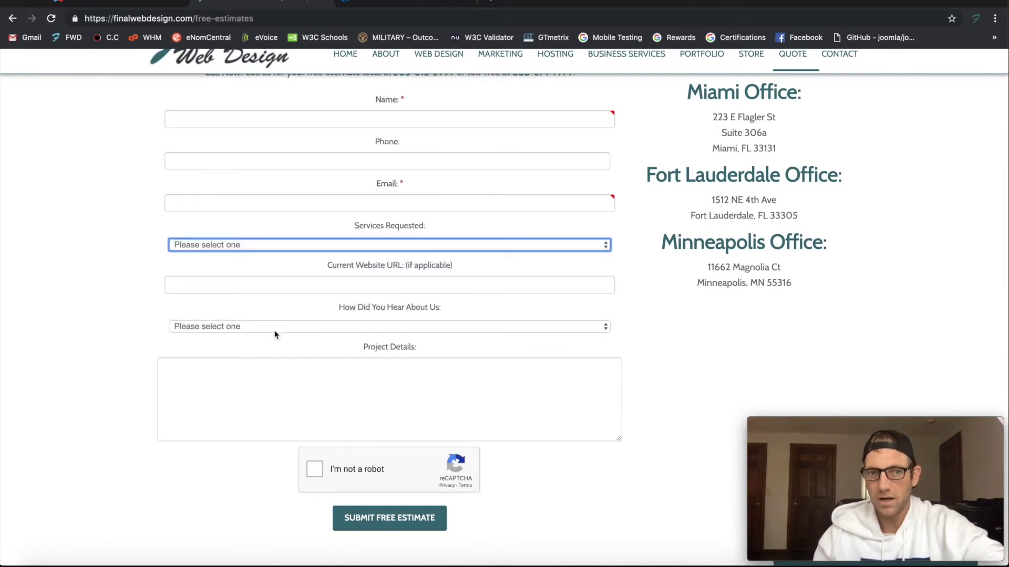
pyautogui.scroll(-4, 247, 326)
pyautogui.scroll(4, 251, 304)
pyautogui.scroll(8, 251, 304)
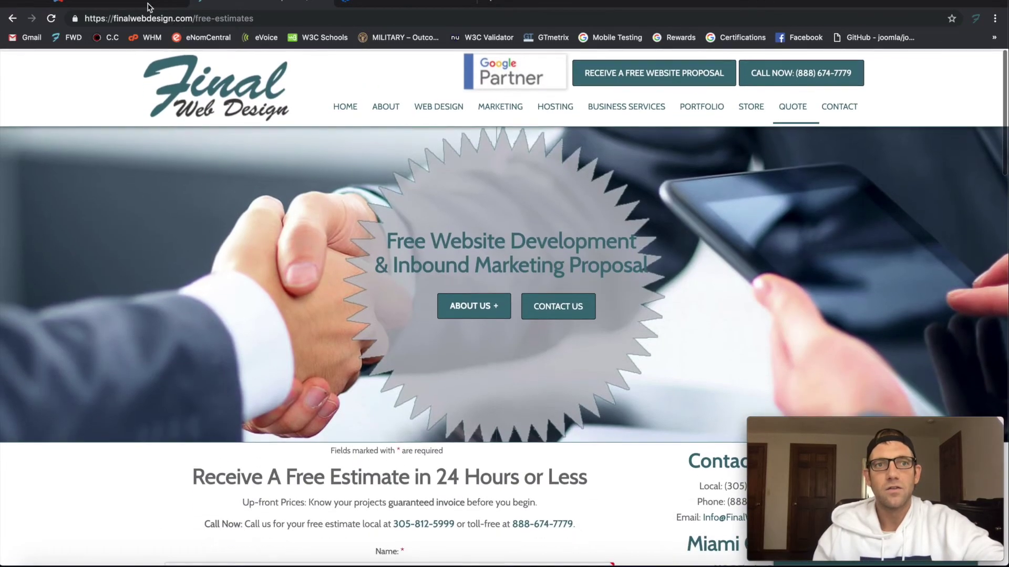
# - Revisit the Contact Enhanced dashboard, and open the component's product page on the Ideal Extensions site for review
pyautogui.click(128, 1)
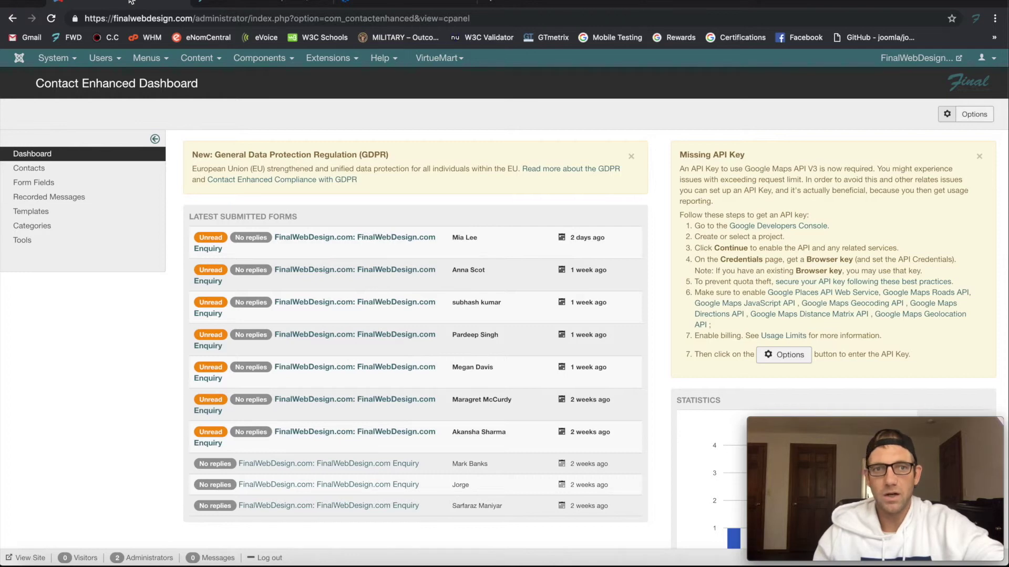
pyautogui.click(399, 1)
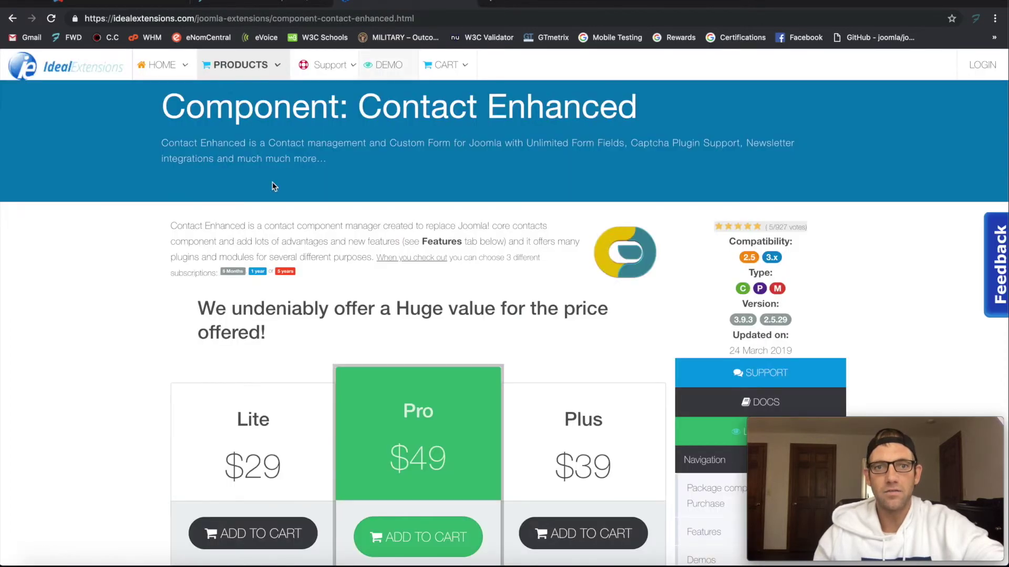
pyautogui.moveTo(135, 80)
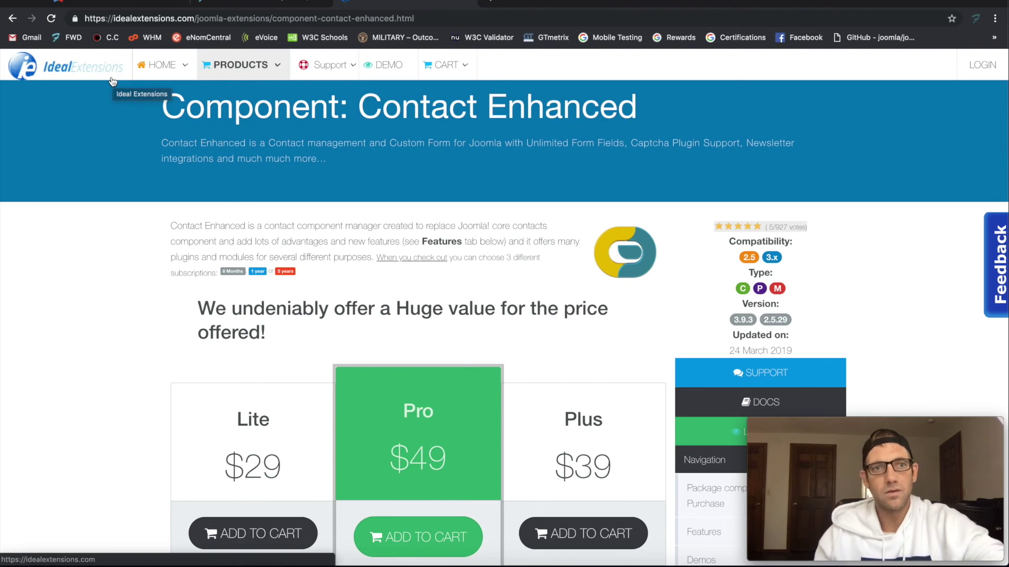
pyautogui.scroll(-1, 77, 124)
pyautogui.scroll(1, 79, 123)
pyautogui.scroll(-1, 78, 123)
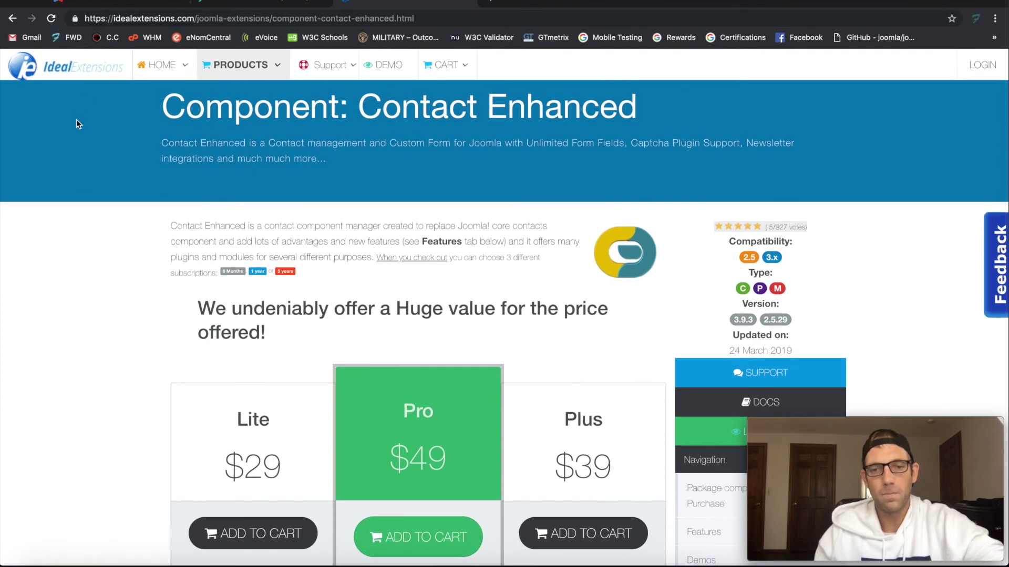